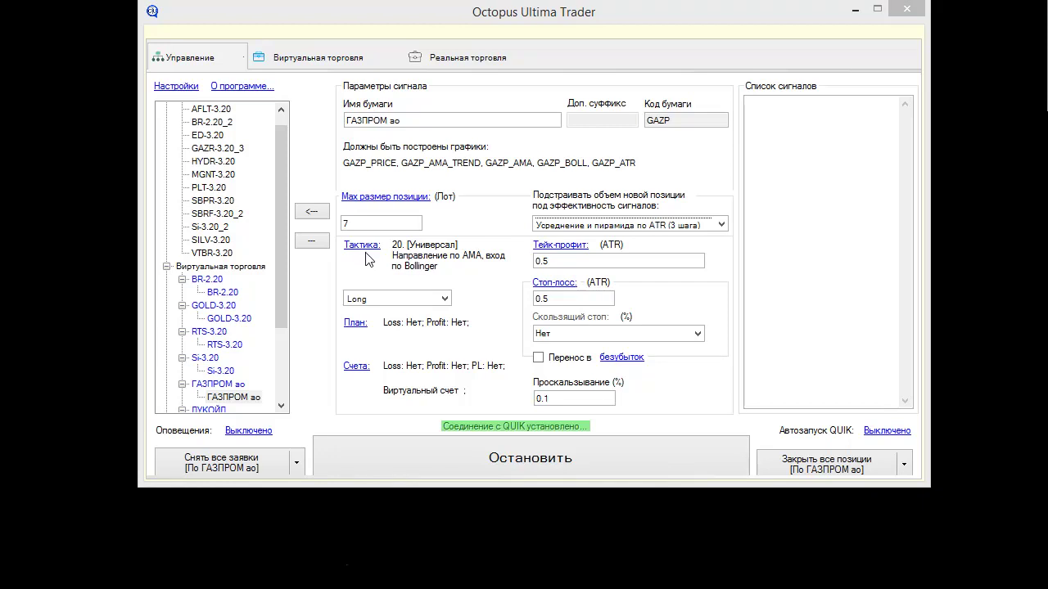
# - Open the tactic selection for ГАЗПРОМ ао and look through the full list of available tactics
pyautogui.click(361, 253)
pyautogui.click(361, 253)
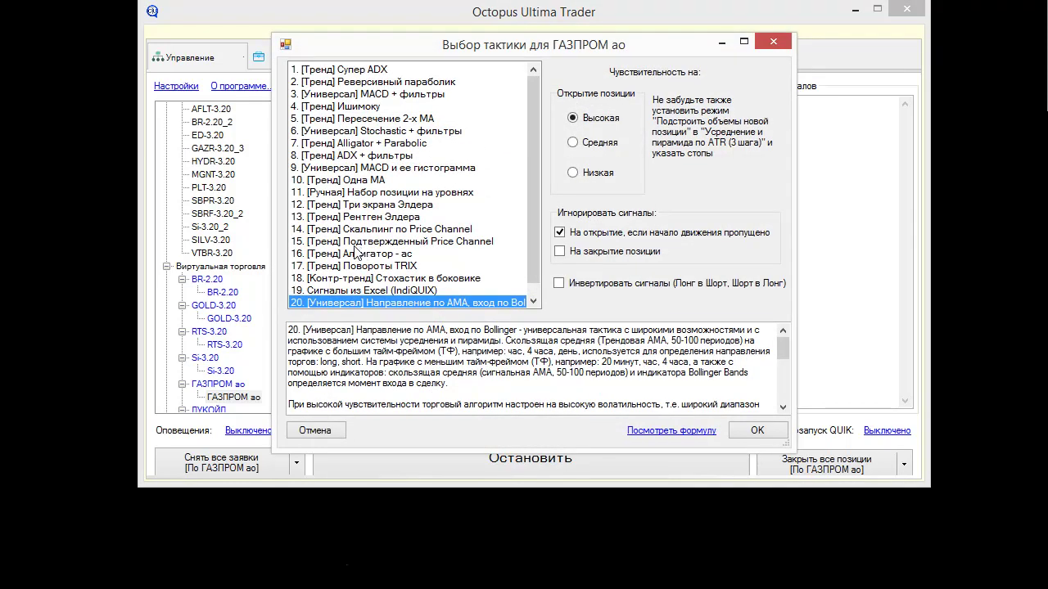
pyautogui.scroll(-1, 529, 257)
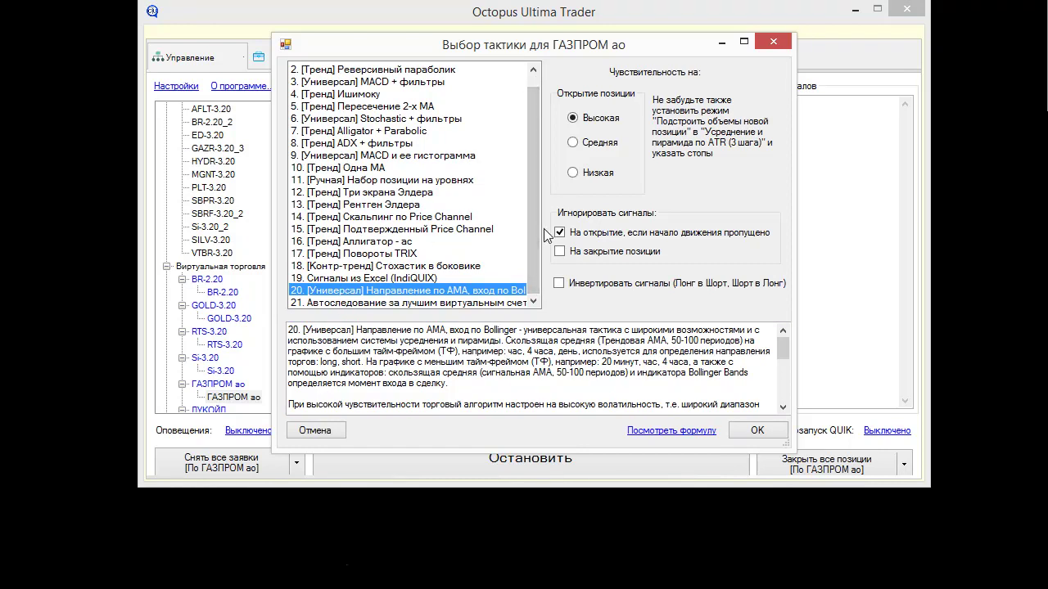
pyautogui.moveTo(535, 242); pyautogui.dragTo(526, 200)
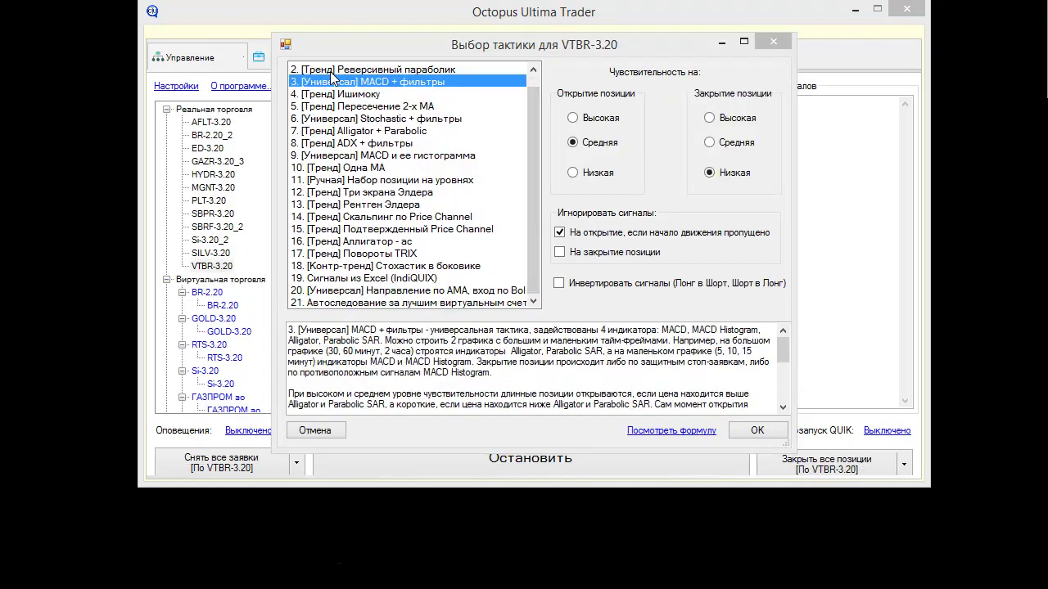
# - Read the VTBR-3.20 tactic descriptions for Реверсивный параболик, Stochastic + фильтры, Стохастик в боковике, Набор позиции на уровнях and Автоследование за лучшим виртуальным счетом
pyautogui.click(333, 72)
pyautogui.click(333, 75)
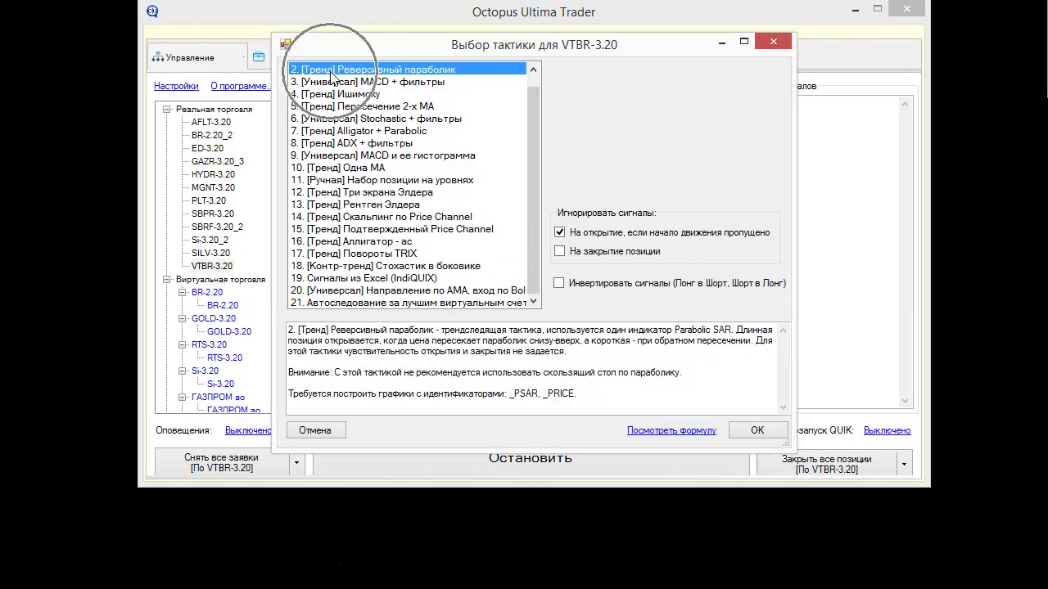
pyautogui.click(336, 121)
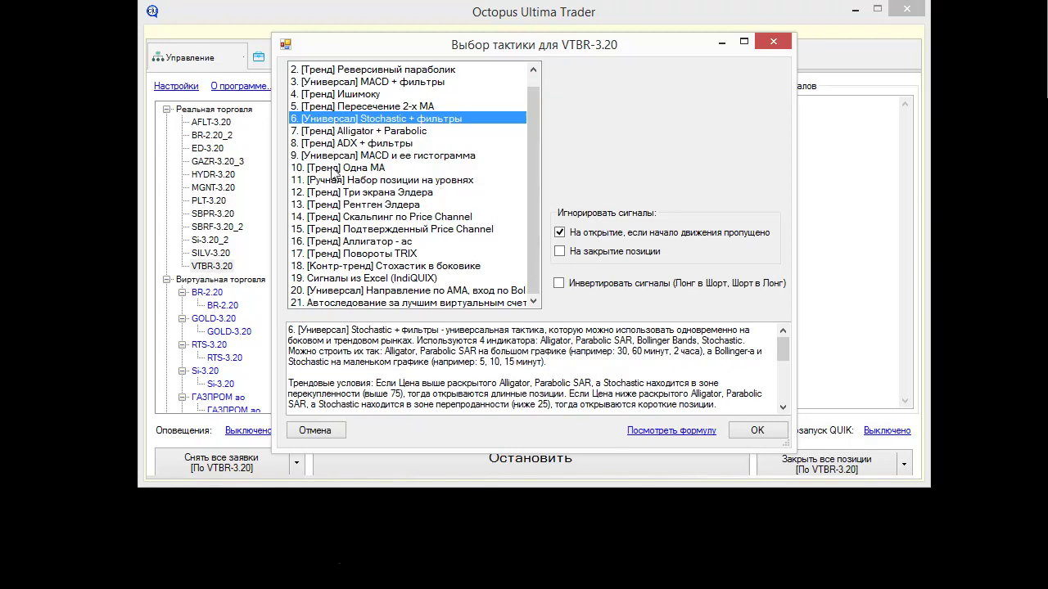
pyautogui.click(339, 271)
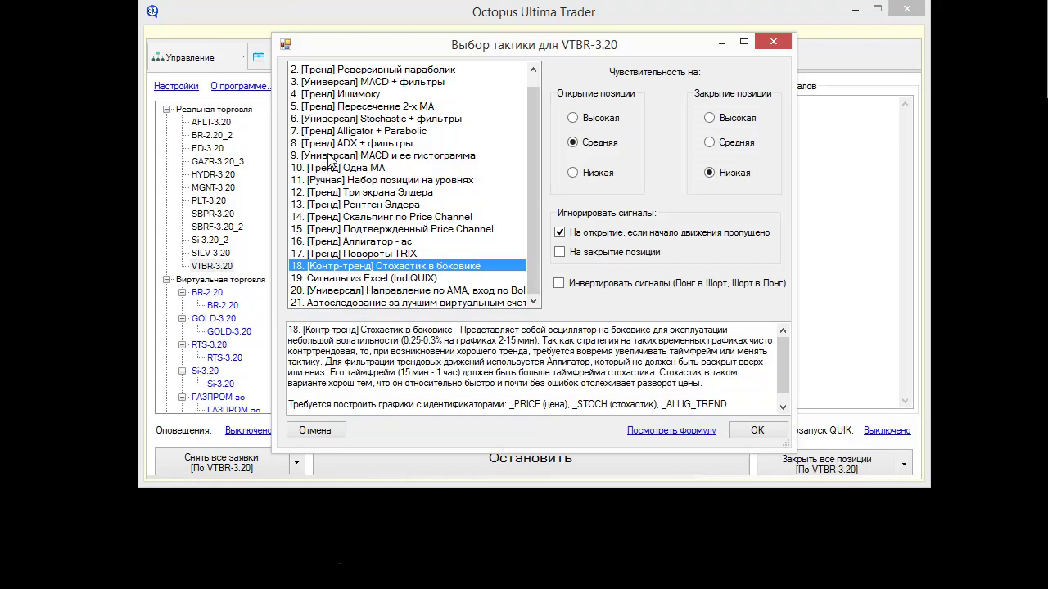
pyautogui.click(337, 185)
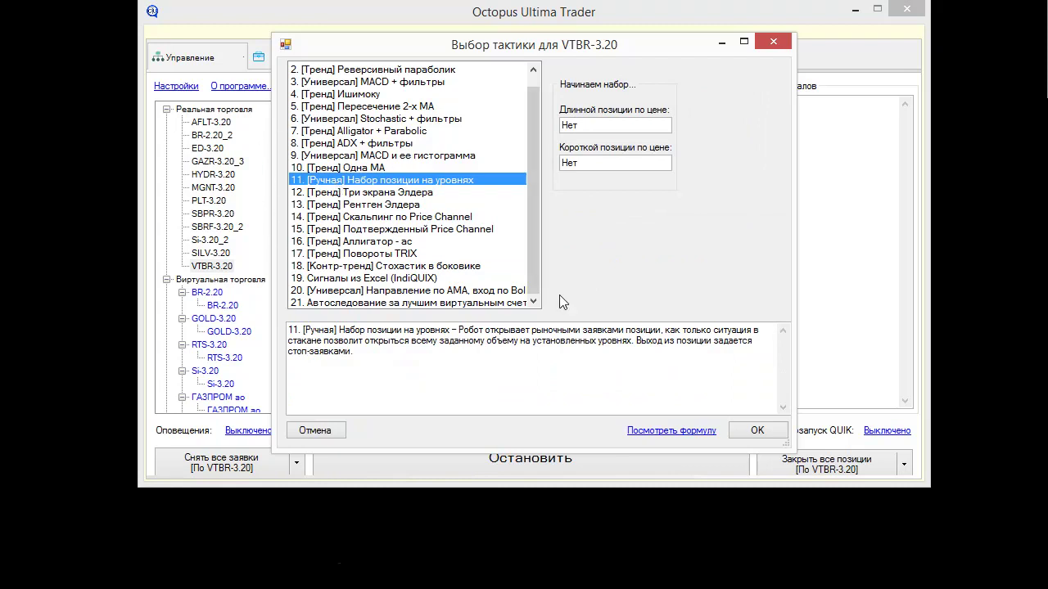
pyautogui.click(381, 304)
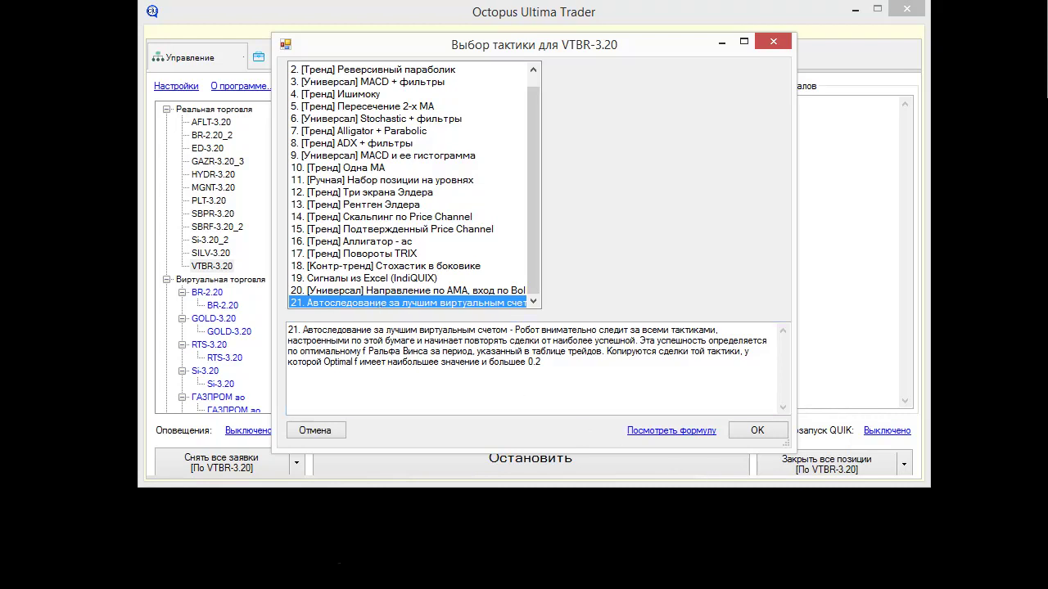
# - Show the Супер ADX tactic for VTBR-3.20 and examine its description and position sensitivity options
pyautogui.moveTo(530, 180); pyautogui.dragTo(544, 140)
pyautogui.click(350, 70)
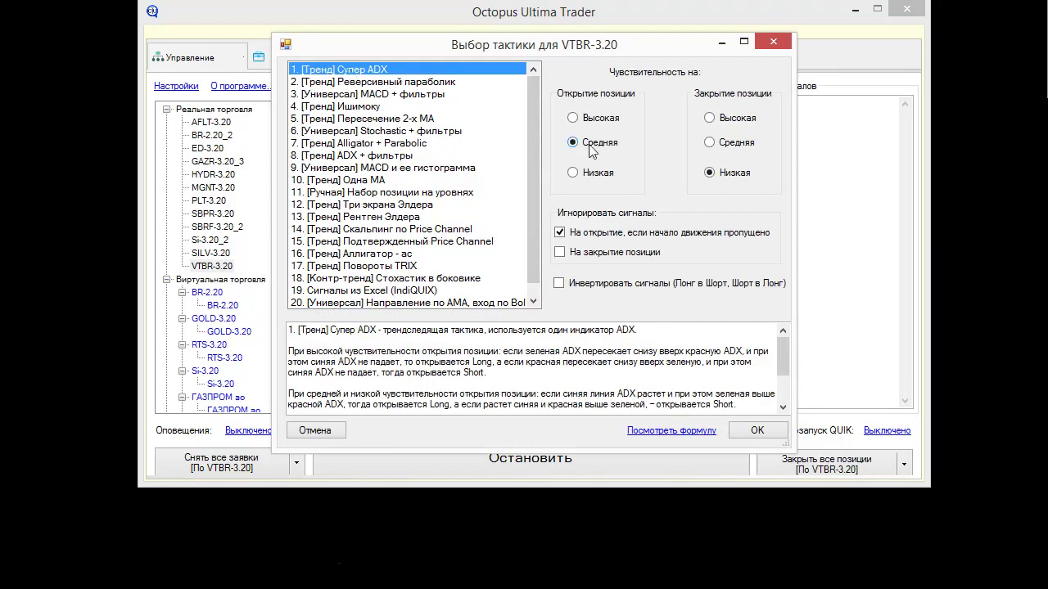
pyautogui.click(640, 147)
pyautogui.press('ctrl')
pyautogui.press('ctrl')
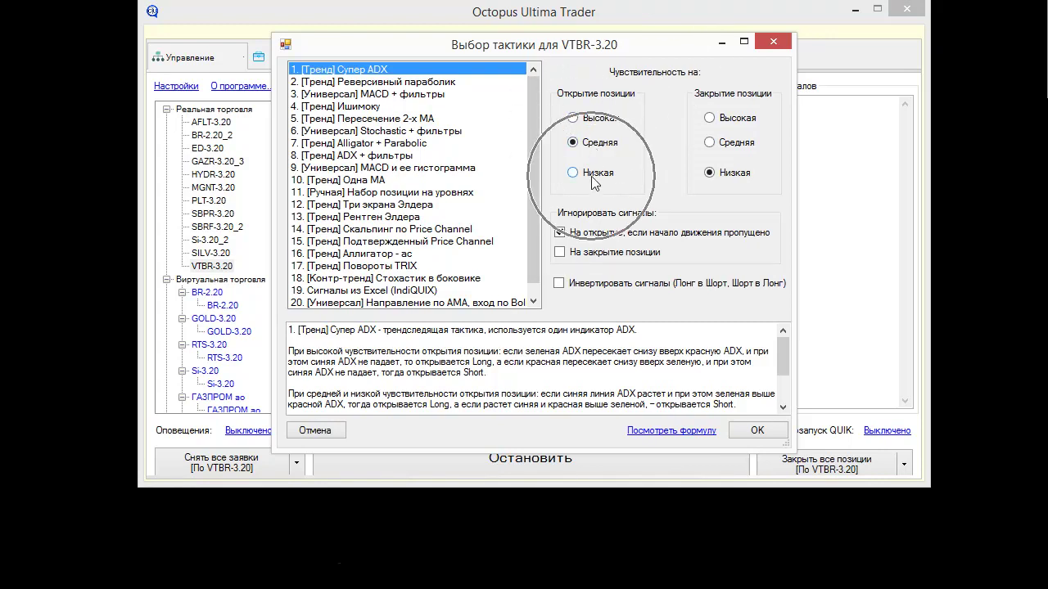
pyautogui.press('ctrl')
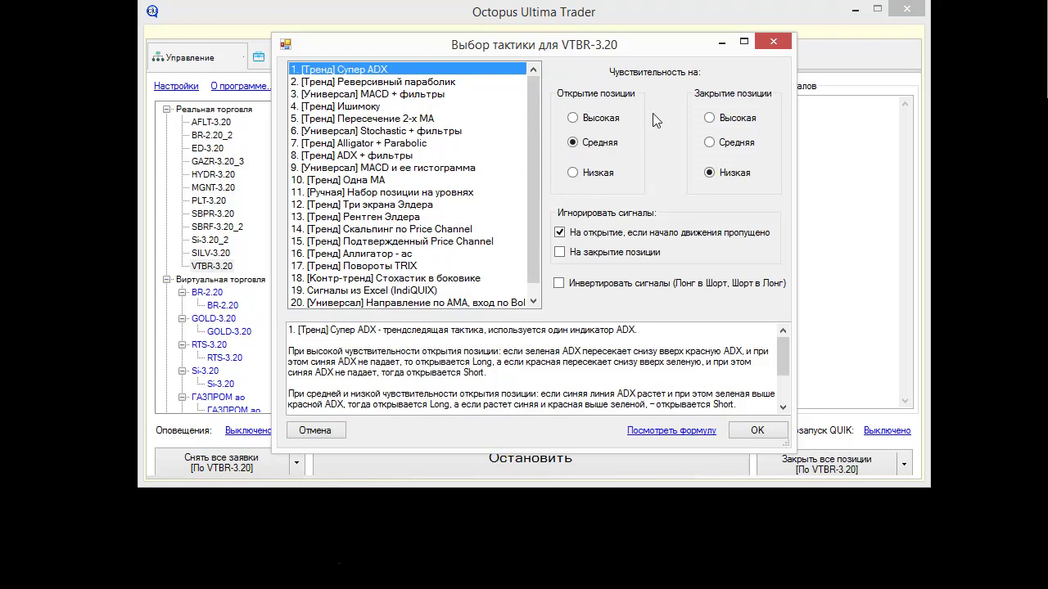
pyautogui.press('ctrl')
pyautogui.press('ctrl')
pyautogui.press('ctrl')
pyautogui.press('ctrl')
pyautogui.press('ctrl')
# - Set the sensitivity to Средняя for both opening and closing positions
pyautogui.click(602, 154)
pyautogui.click(595, 175)
pyautogui.click(574, 119)
pyautogui.click(575, 174)
pyautogui.click(573, 143)
pyautogui.click(710, 146)
pyautogui.click(710, 142)
# - Compare which sensitivity settings are offered by Супер ADX, Реверсивный параболик, MACD + фильтры and Ишимоку
pyautogui.click(356, 93)
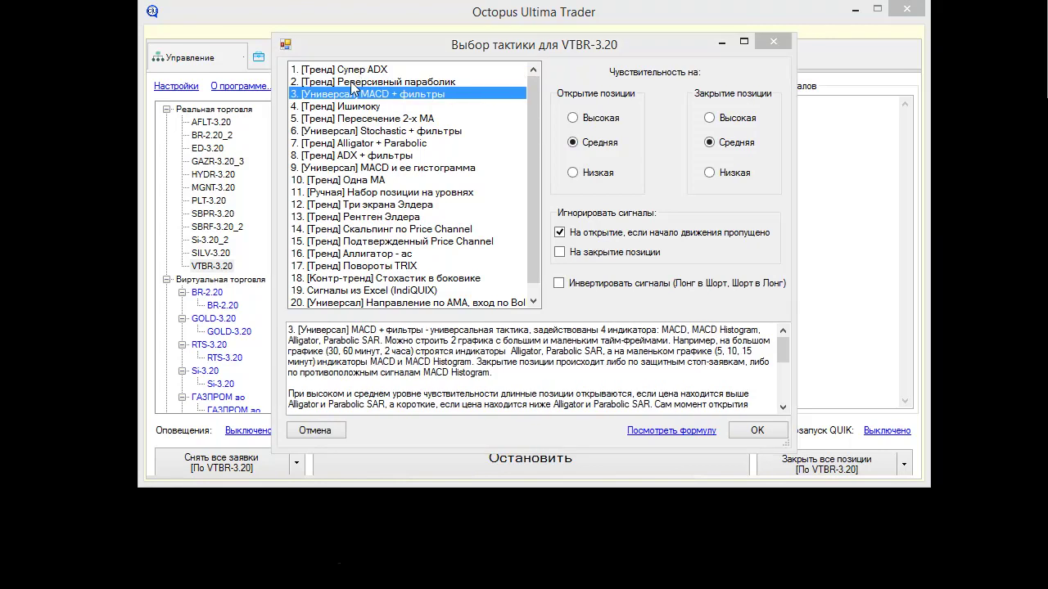
pyautogui.click(354, 83)
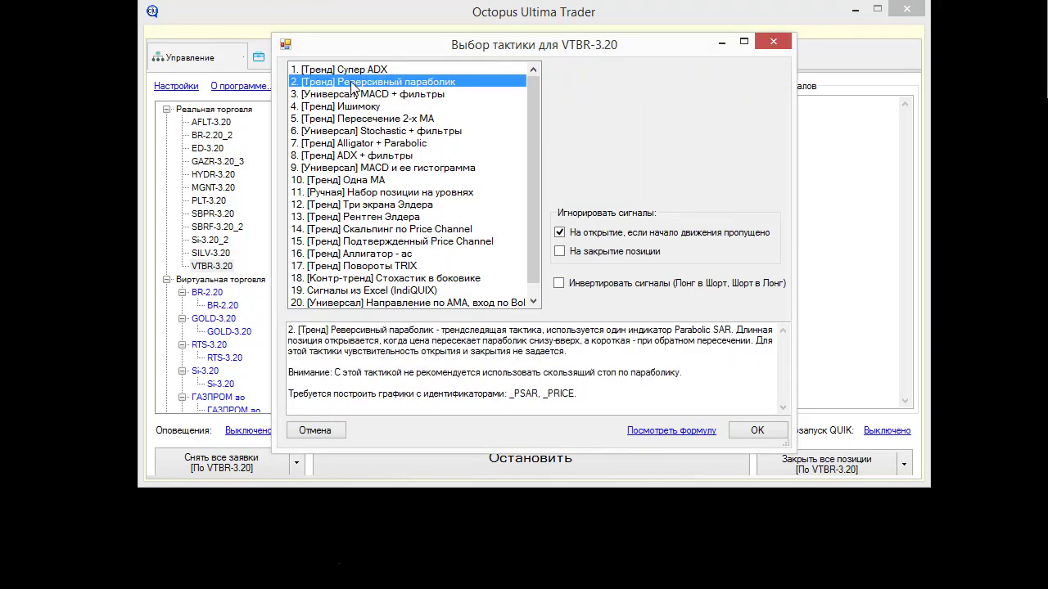
pyautogui.click(358, 70)
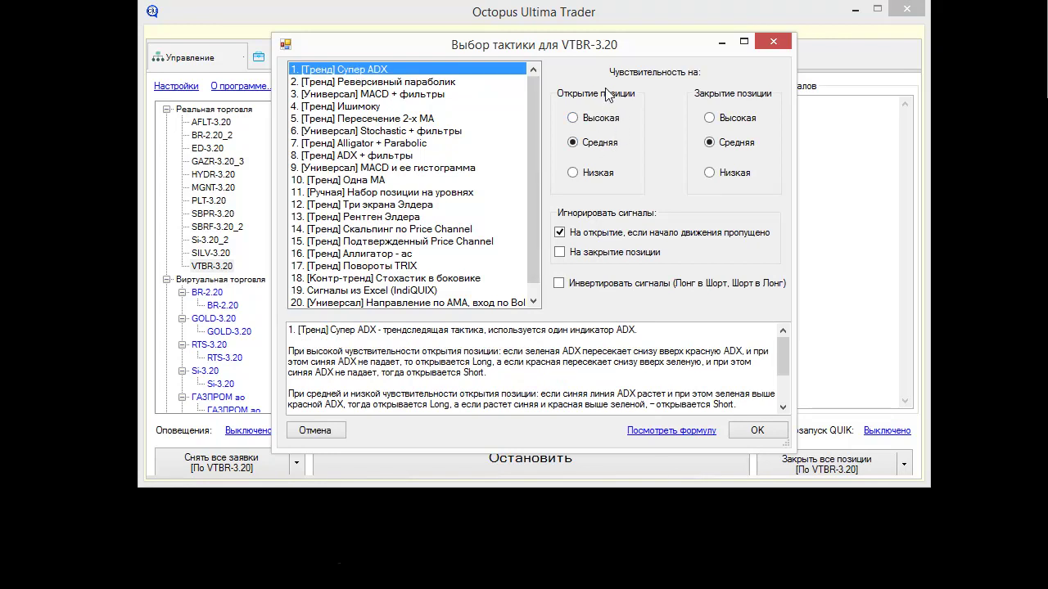
pyautogui.click(360, 82)
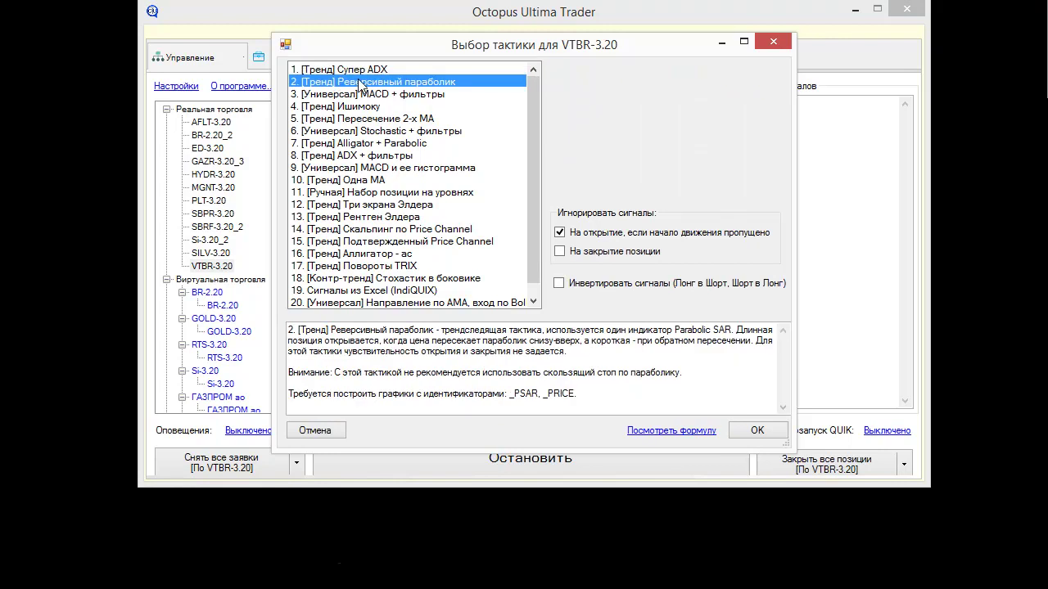
pyautogui.click(360, 95)
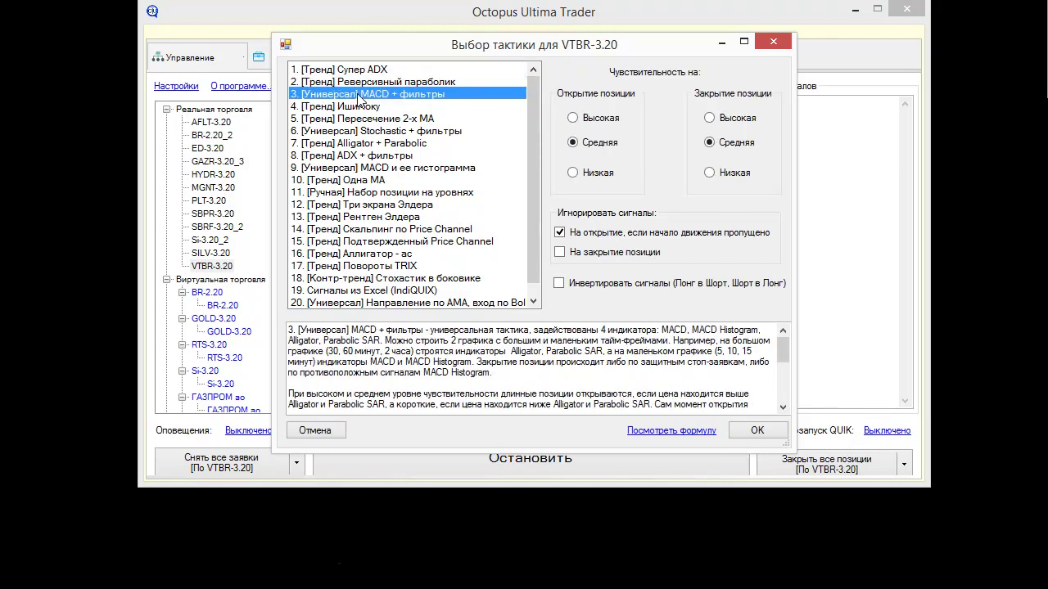
pyautogui.click(357, 106)
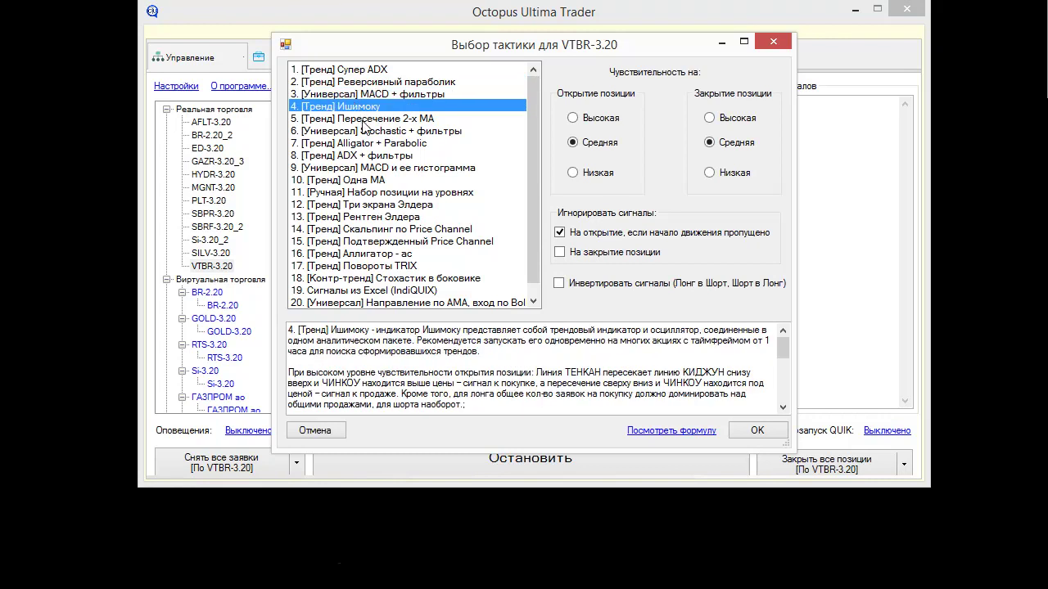
# - Review the sensitivity settings and descriptions of tactics 5 through 9, from Пересечение 2-х МА to MACD и ее гистограмма
pyautogui.click(360, 121)
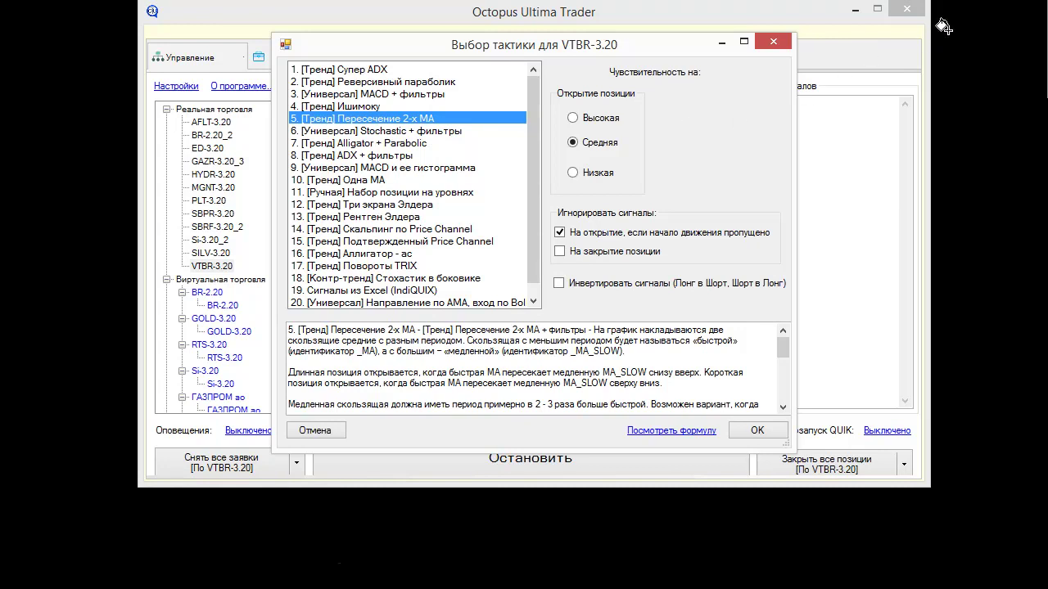
pyautogui.click(381, 132)
pyautogui.click(371, 145)
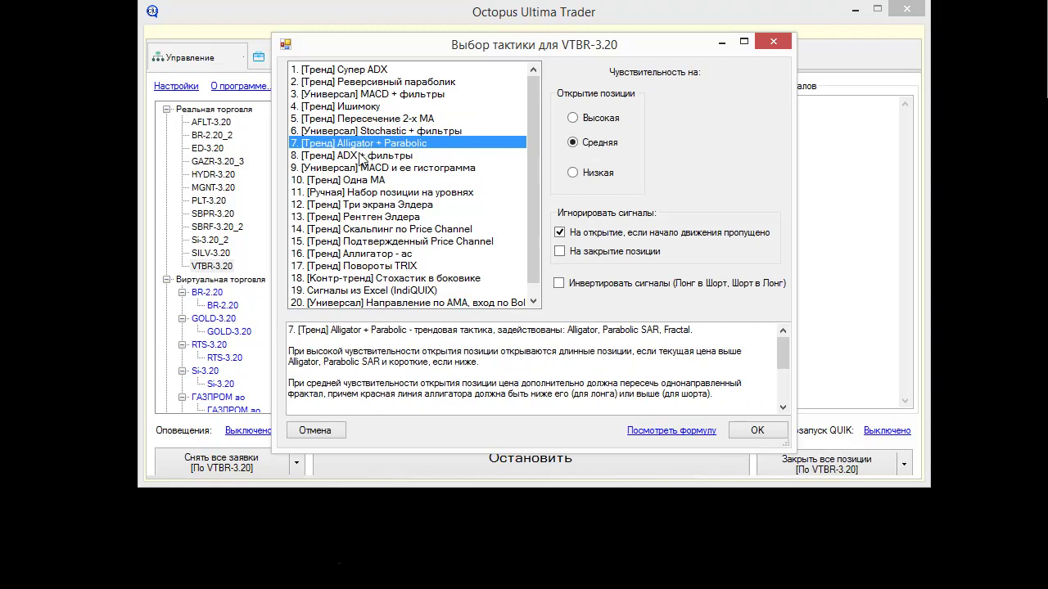
pyautogui.click(365, 156)
pyautogui.click(357, 169)
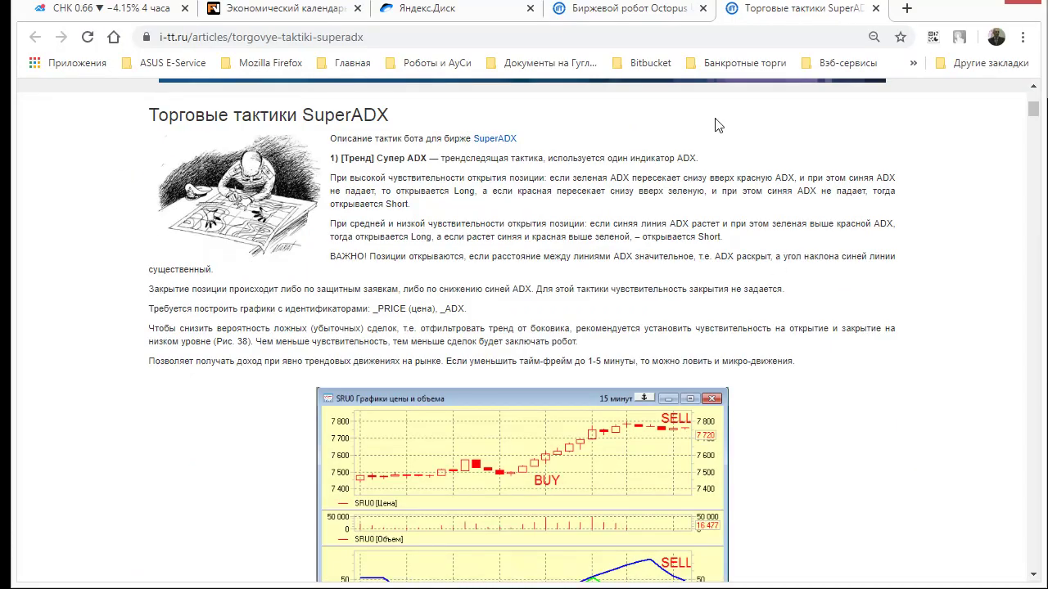
# - In the browser, locate the detailed trading tactics link on the Octopus Ultima Trader product page and return to the SuperADX tactics article
pyautogui.click(620, 12)
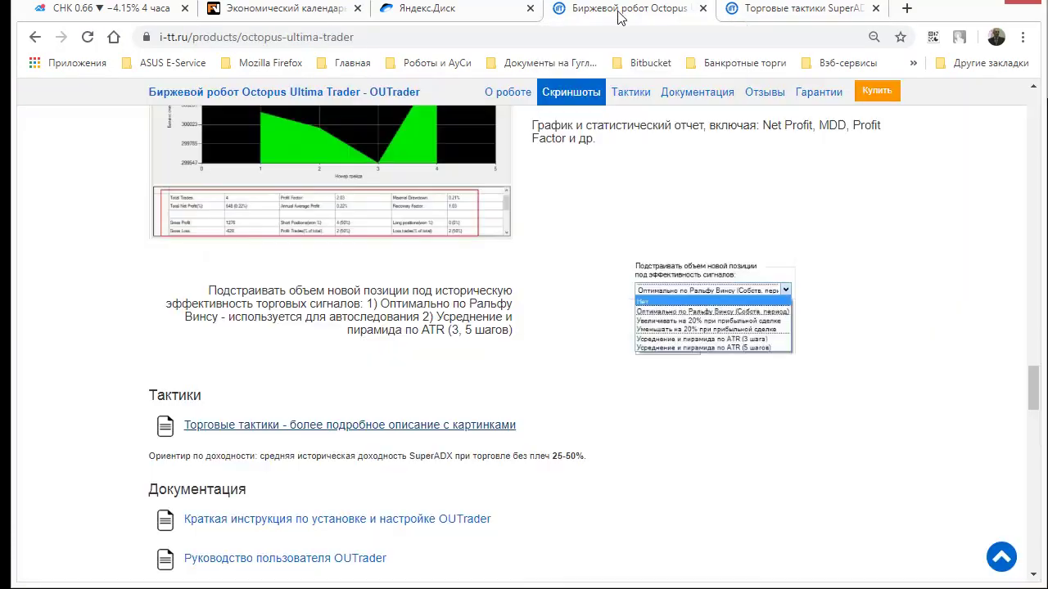
pyautogui.click(299, 433)
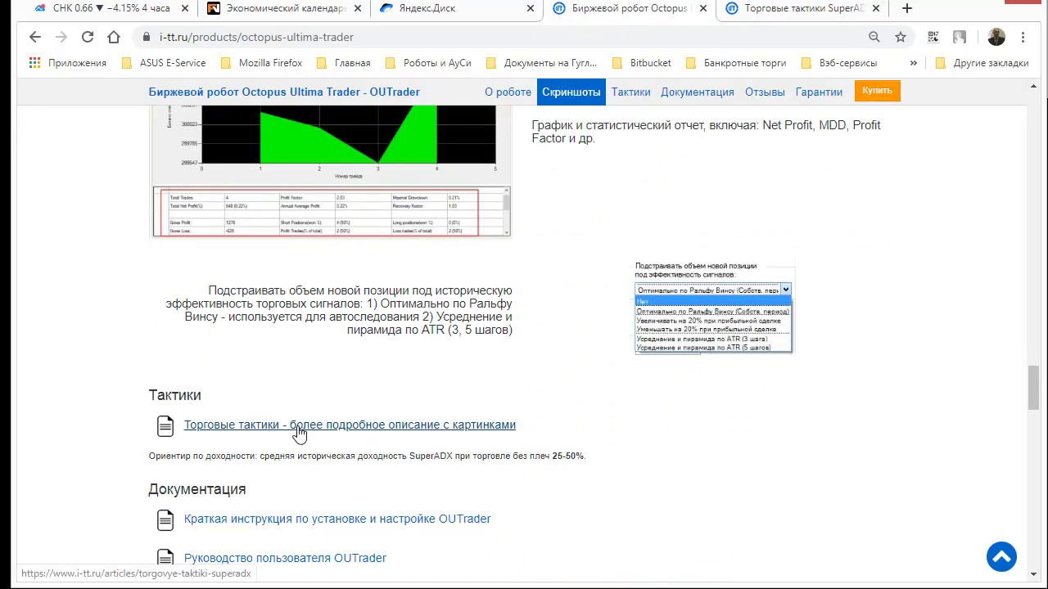
pyautogui.click(788, 13)
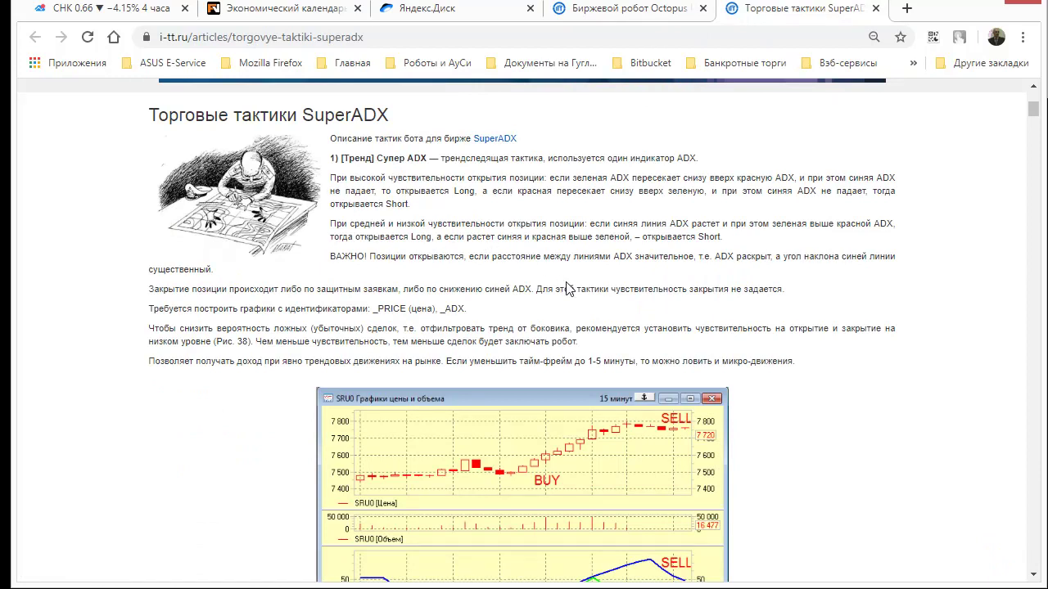
# - Look through the article's illustrated descriptions of Супер ADX and Реверсивный параболик up to the MACD + фильтры charts
pyautogui.scroll(-7, 622, 297)
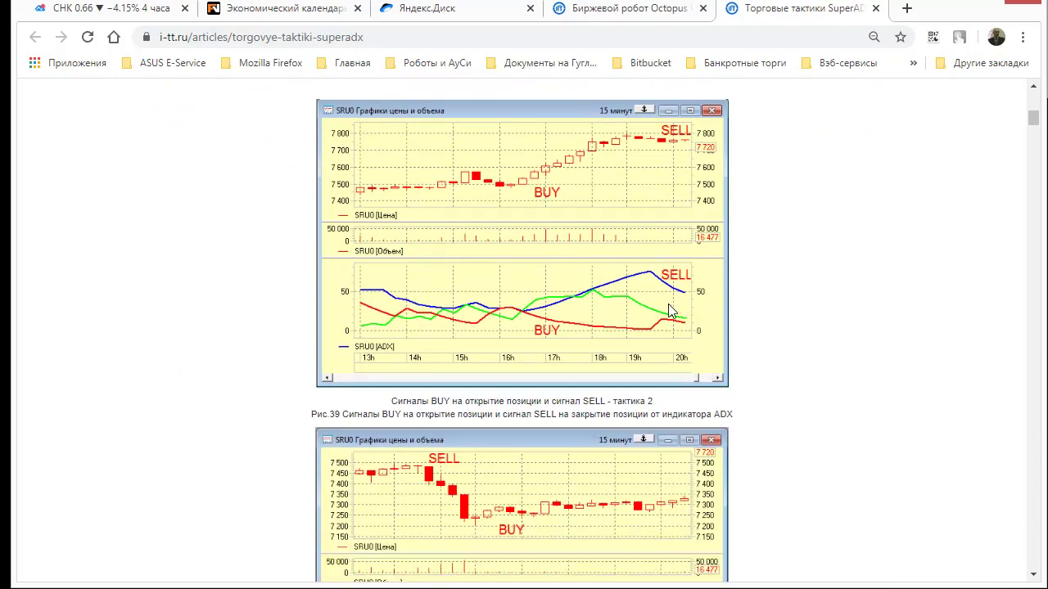
pyautogui.scroll(2, 668, 311)
pyautogui.scroll(-10, 668, 312)
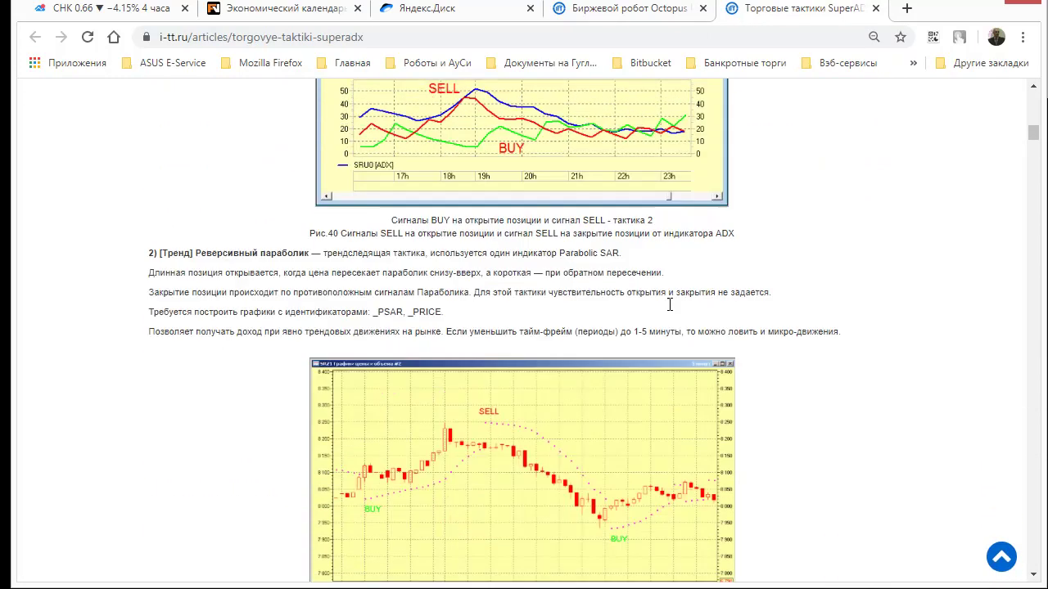
pyautogui.scroll(-12, 668, 306)
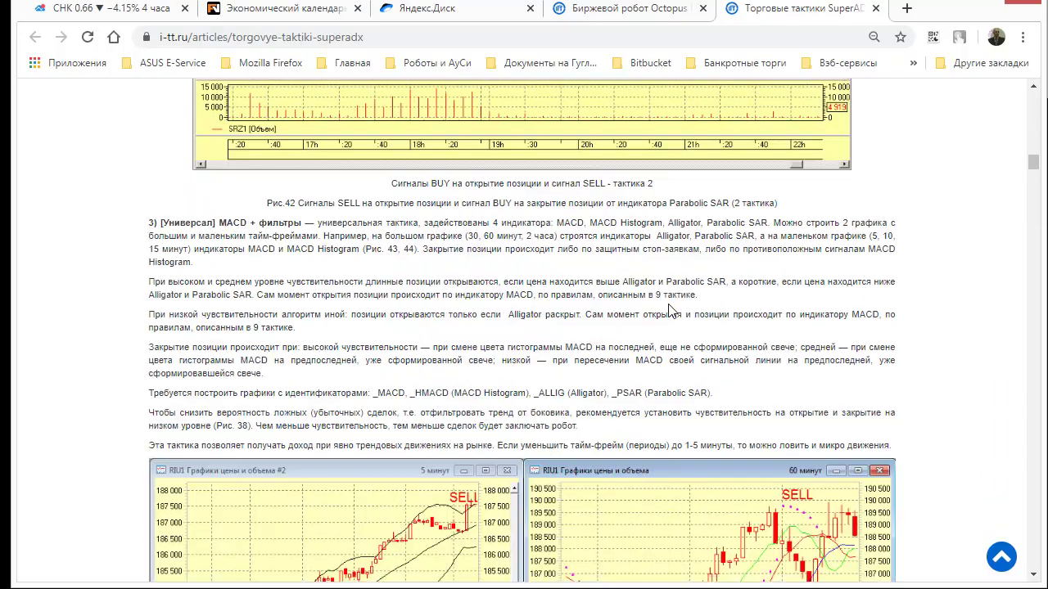
pyautogui.scroll(-10, 668, 310)
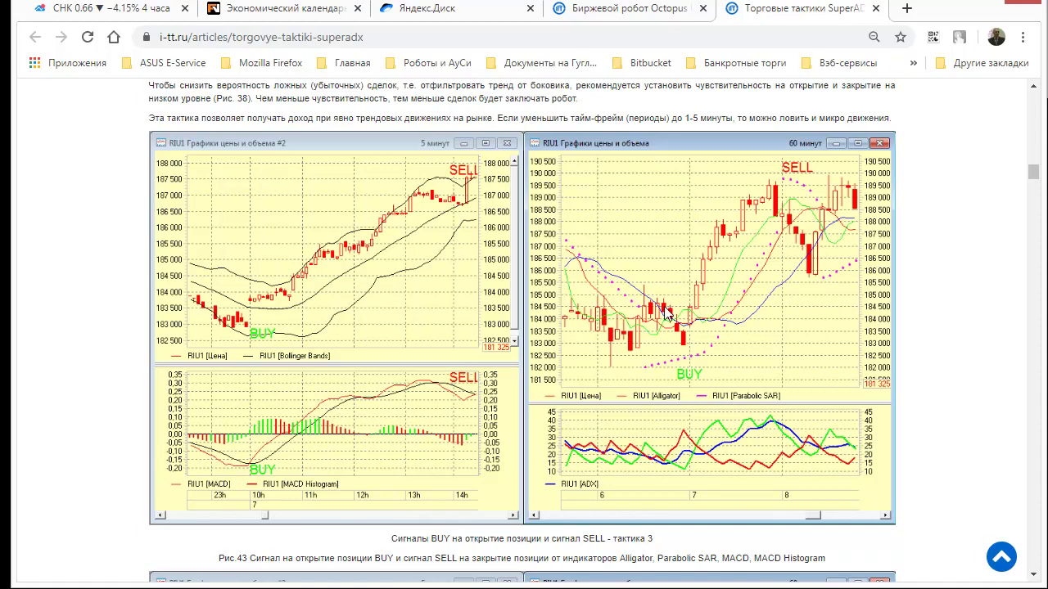
# - Examine the MACD + фильтры rules for opening and closing positions alongside the 5-minute and 60-minute example charts
pyautogui.press('ctrl')
pyautogui.press('ctrl')
pyautogui.scroll(1, 920, 208)
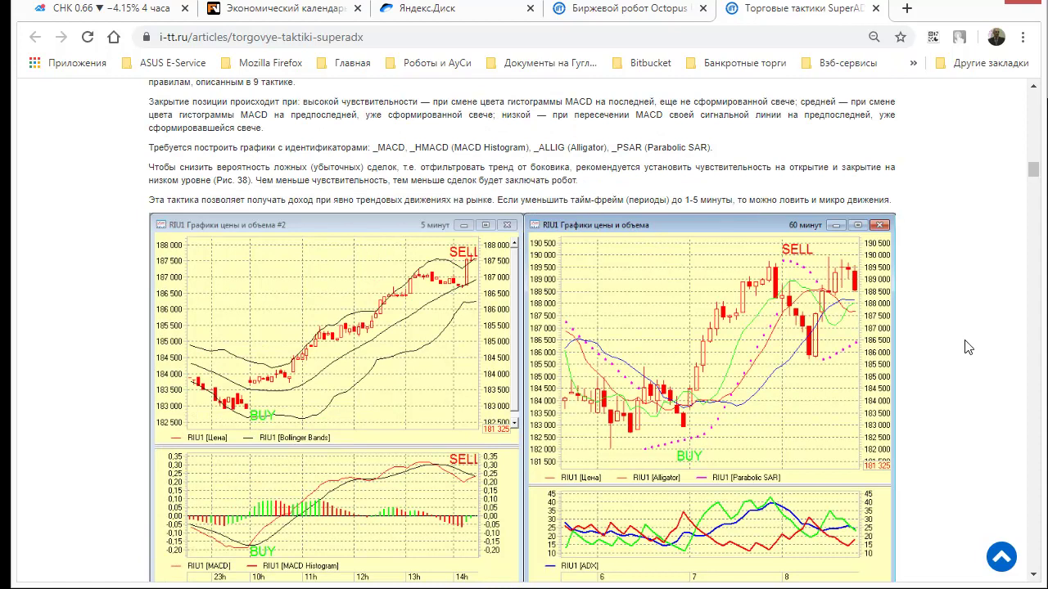
pyautogui.scroll(-1, 965, 366)
pyautogui.scroll(3, 964, 366)
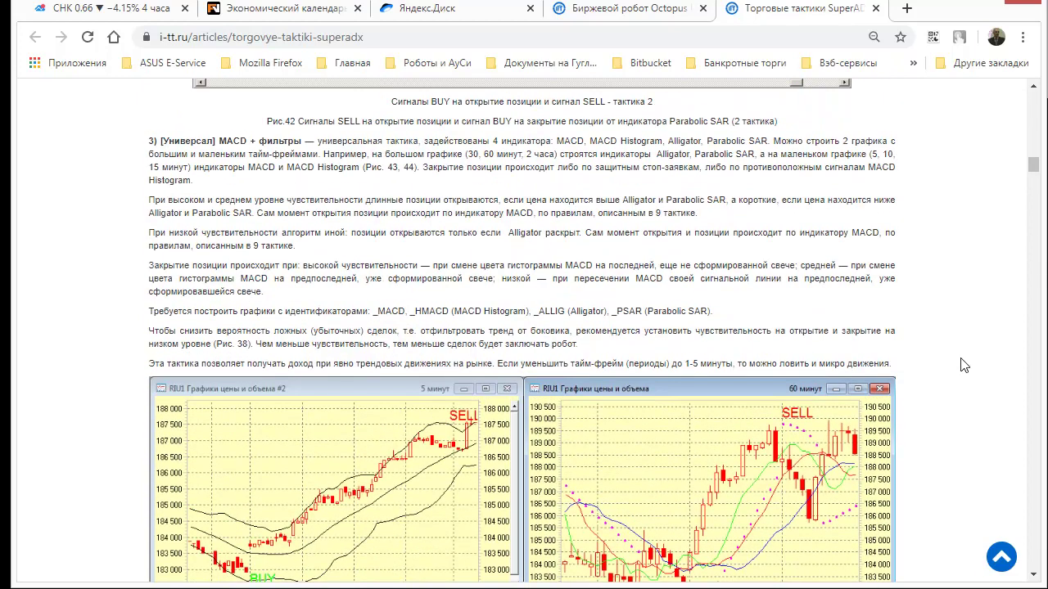
pyautogui.scroll(-1, 965, 366)
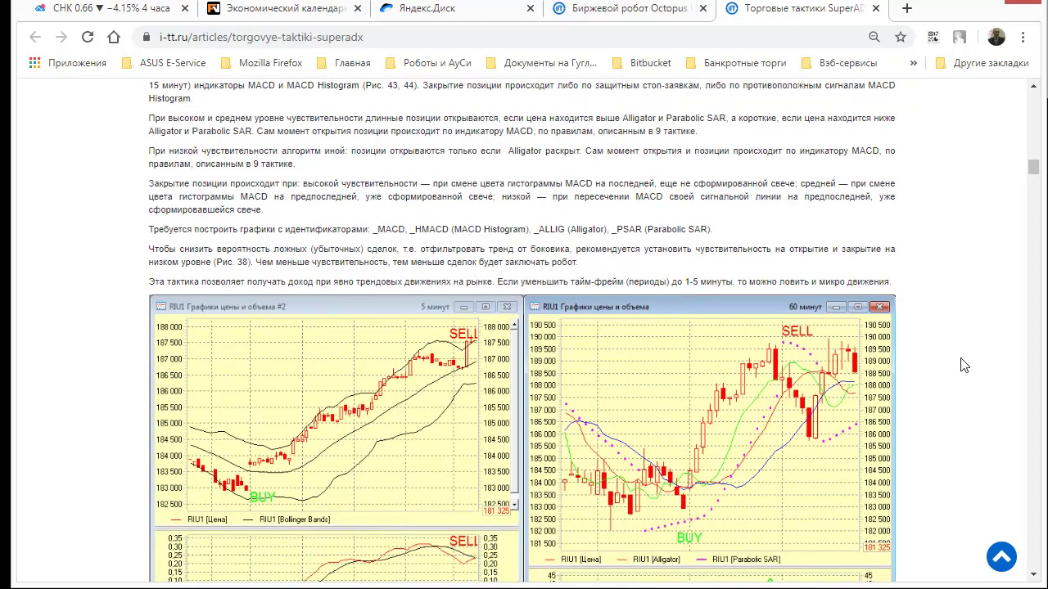
pyautogui.scroll(-1, 964, 366)
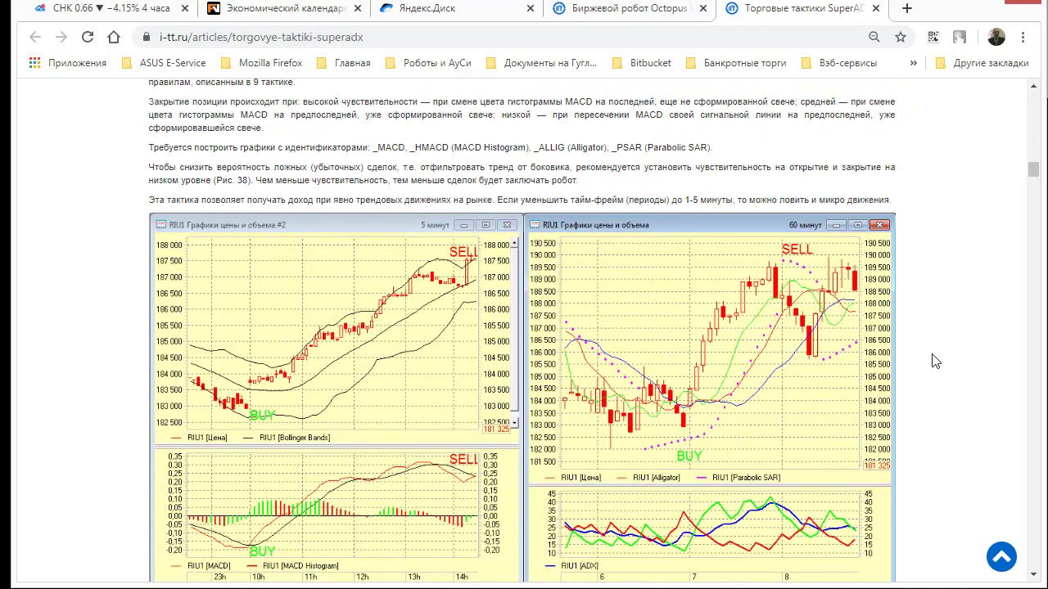
# - Examine the BUY and SELL signals on the 60-minute Alligator chart and the 5-minute MACD histogram for tactic 3
pyautogui.click(711, 227)
pyautogui.click(844, 317)
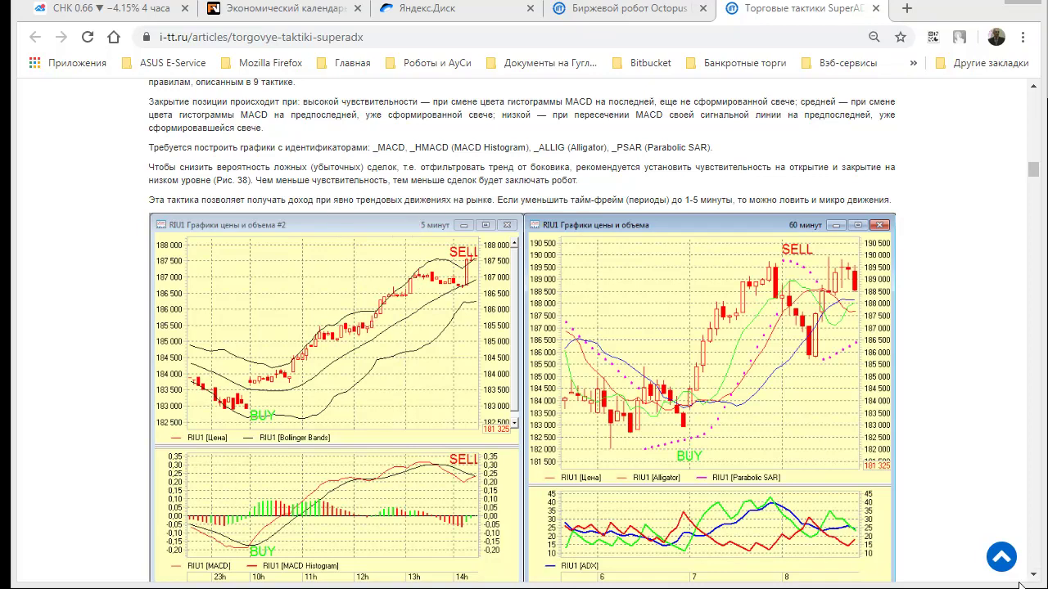
pyautogui.scroll(-1, 285, 448)
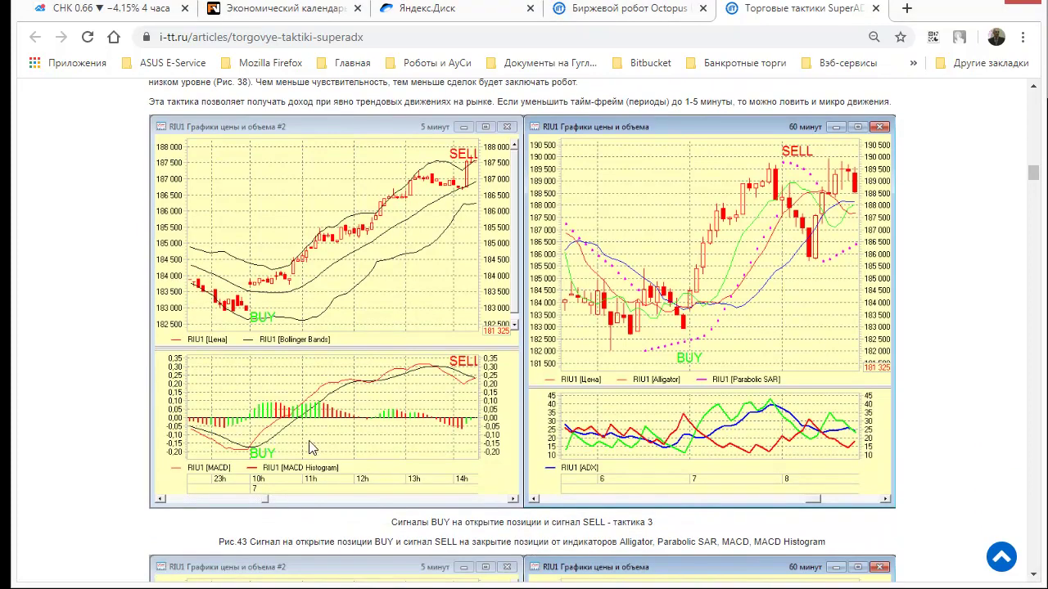
pyautogui.press('ctrl')
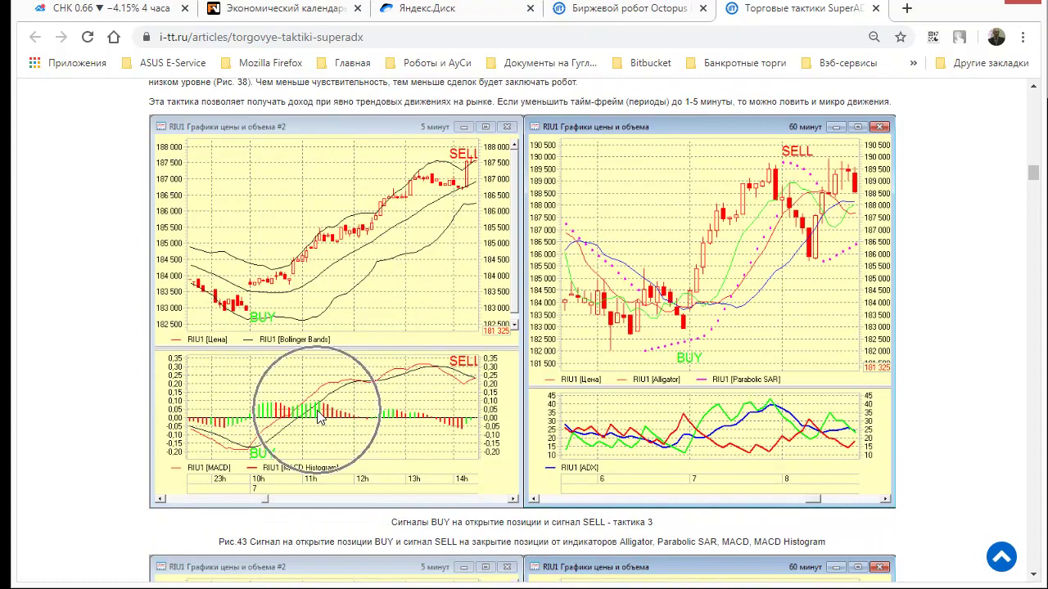
pyautogui.click(366, 387)
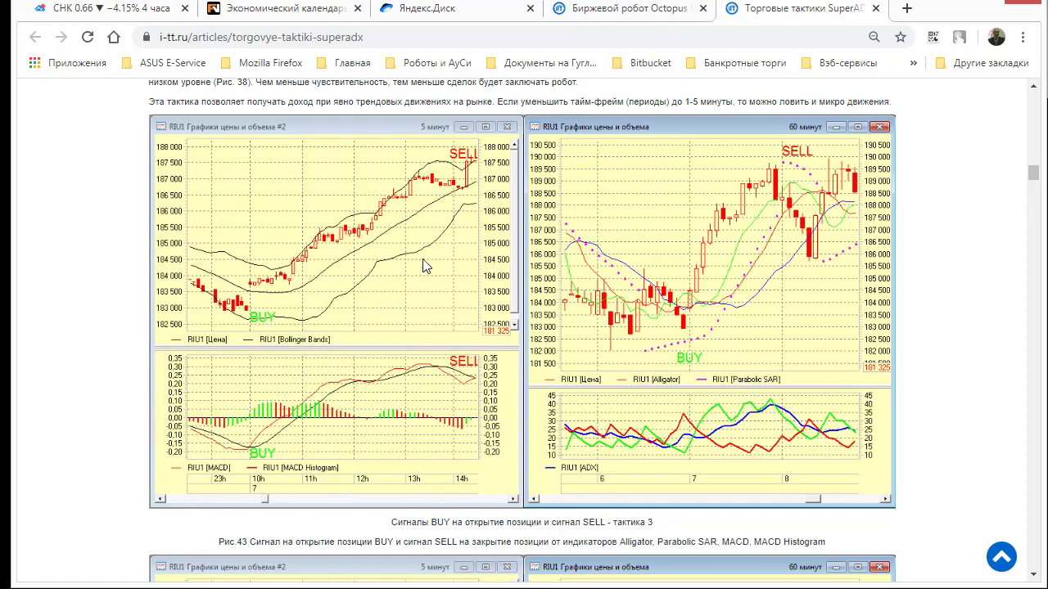
# - Examine tactic 3's 5-minute price chart with Bollinger Bands and the MACD lines and histogram beneath it
pyautogui.press('ctrl')
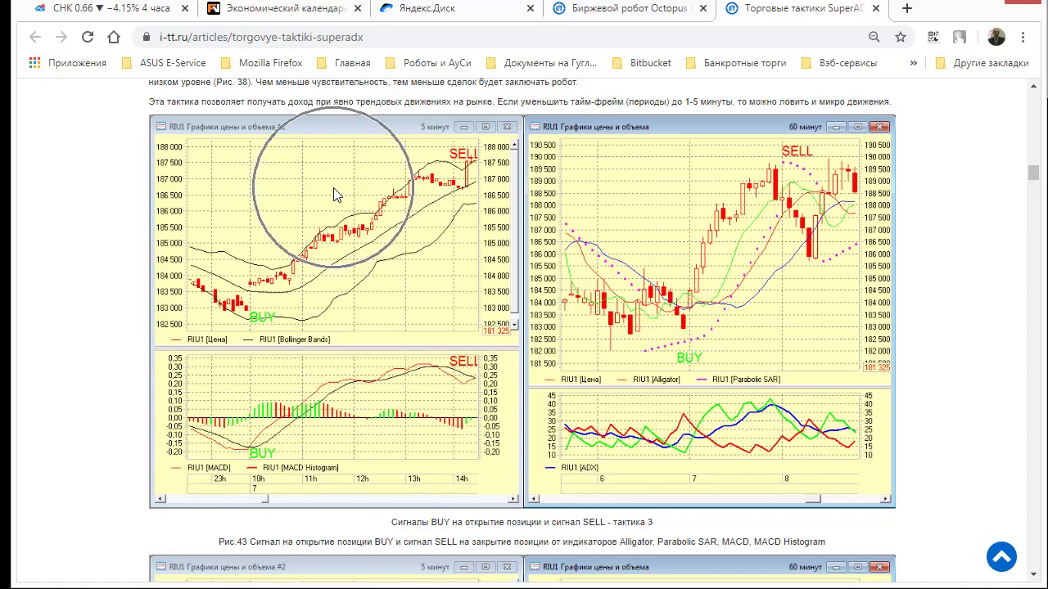
pyautogui.press('ctrl')
pyautogui.press('ctrl')
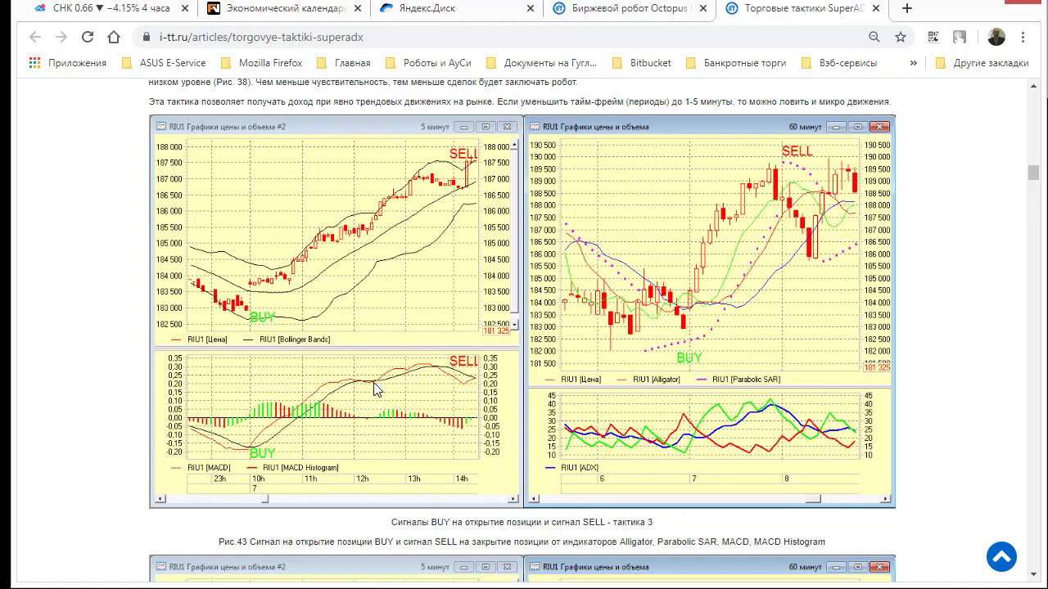
pyautogui.press('ctrl')
pyautogui.press('ctrl')
pyautogui.press('ctrl')
pyautogui.press('ctrl')
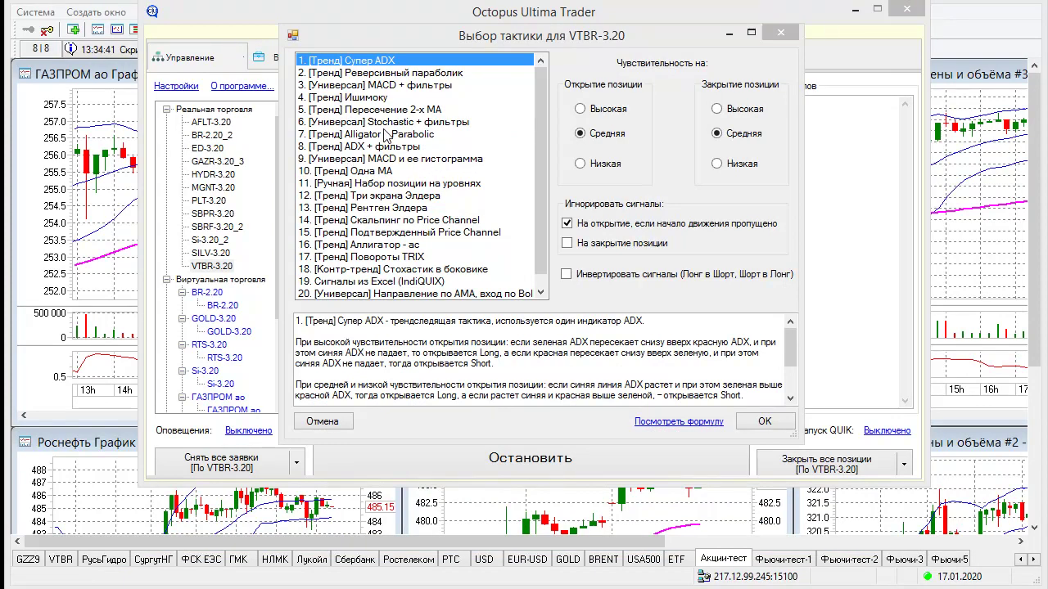
# - In Octopus Ultima Trader, look through the descriptions and sensitivity options of tactics 2 to 7, from Реверсивный параболик to Alligator + Parabolic
pyautogui.click(383, 74)
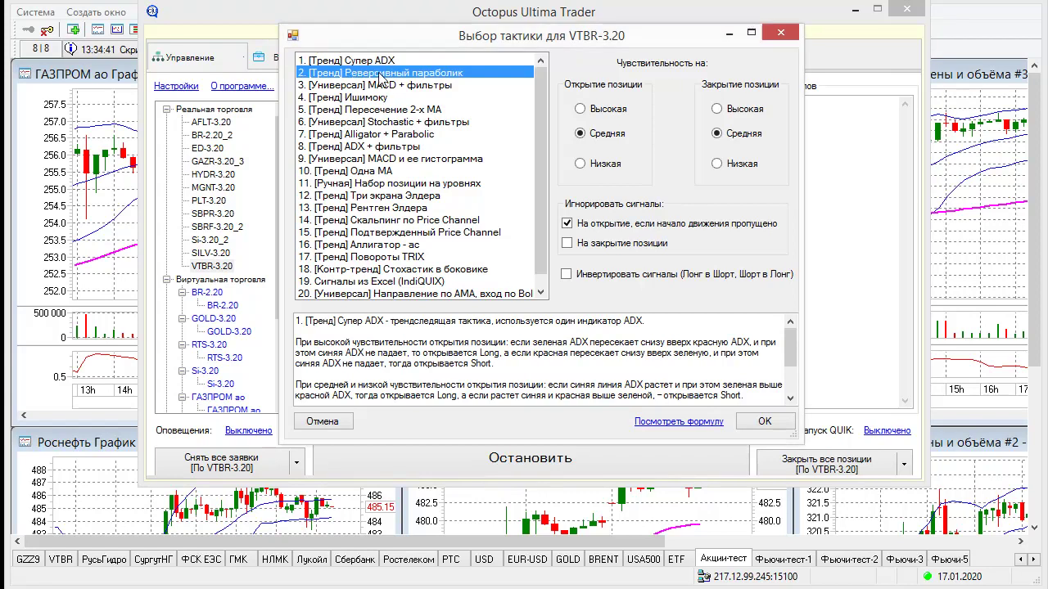
pyautogui.click(370, 85)
pyautogui.click(360, 98)
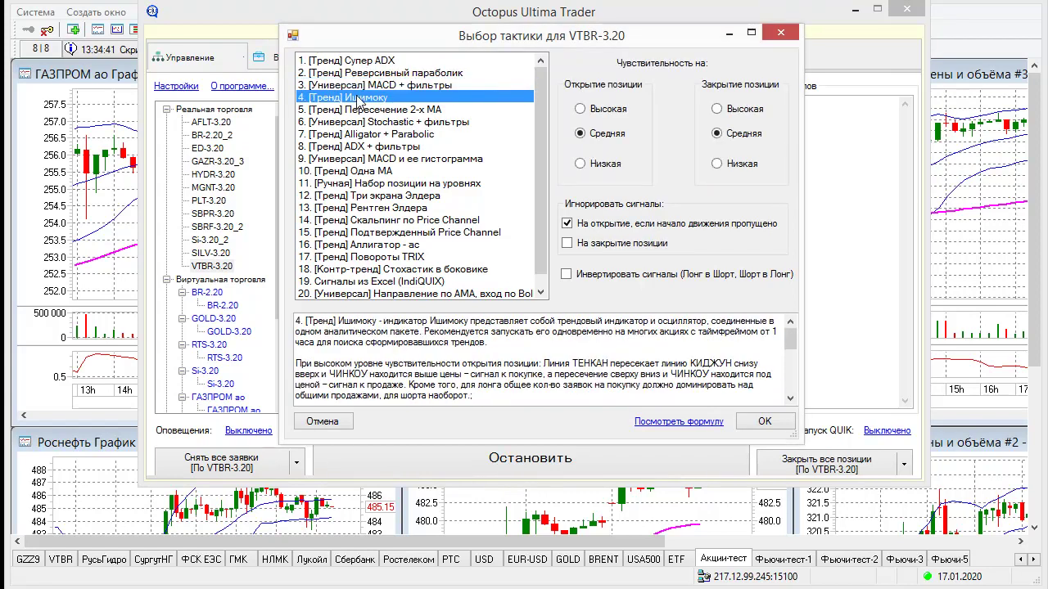
pyautogui.click(363, 110)
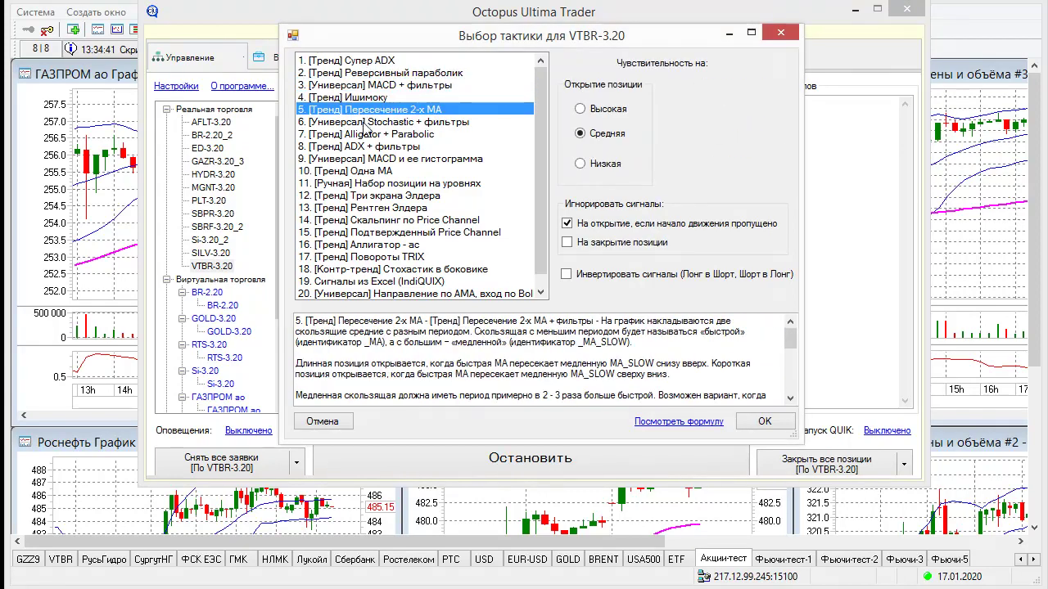
pyautogui.click(365, 122)
pyautogui.click(367, 136)
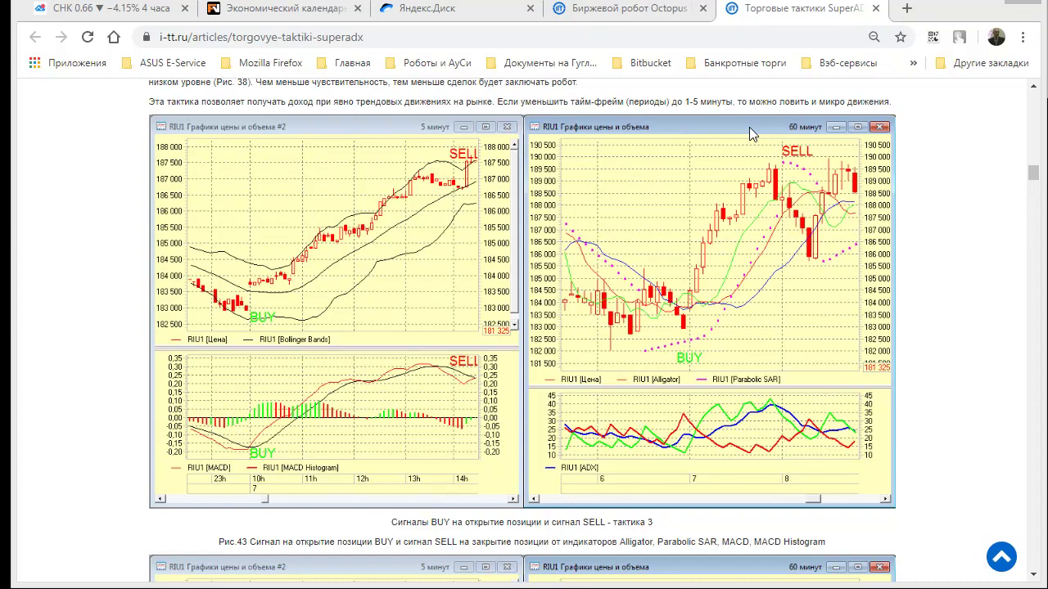
# - Return to the SuperADX article in the browser and review the BUY and SELL signals on tactic 3's 5-minute and 60-minute charts
pyautogui.click(352, 129)
pyautogui.press('ctrl')
pyautogui.press('ctrl')
pyautogui.press('ctrl')
pyautogui.press('ctrl')
pyautogui.press('ctrl')
pyautogui.press('ctrl')
pyautogui.press('ctrl')
pyautogui.press('ctrl')
pyautogui.press('ctrl')
# - Switch to Octopus Ultima Trader and turn ignoring of position-closing signals on and back off for VTBR-3.20's MACD + фильтры tactic
pyautogui.hotkey('alt', 'Tab')
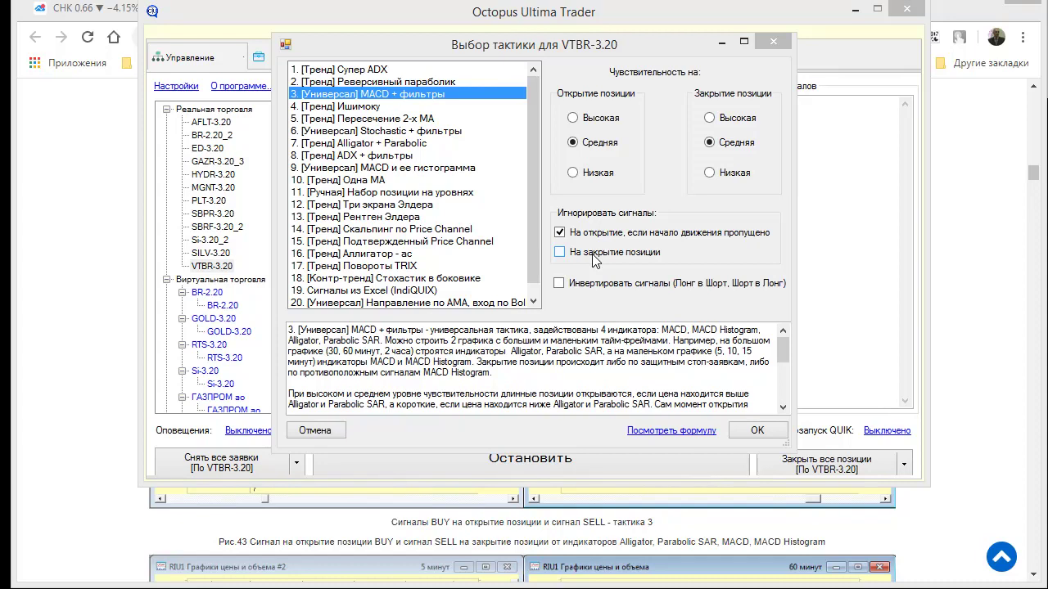
pyautogui.click(560, 254)
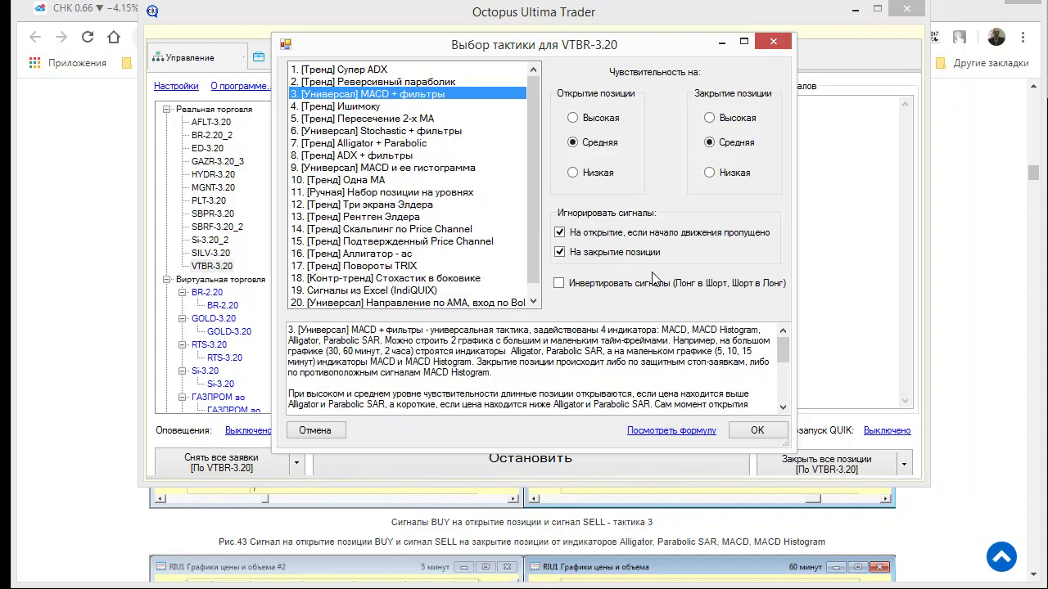
pyautogui.click(560, 253)
pyautogui.moveTo(590, 291)
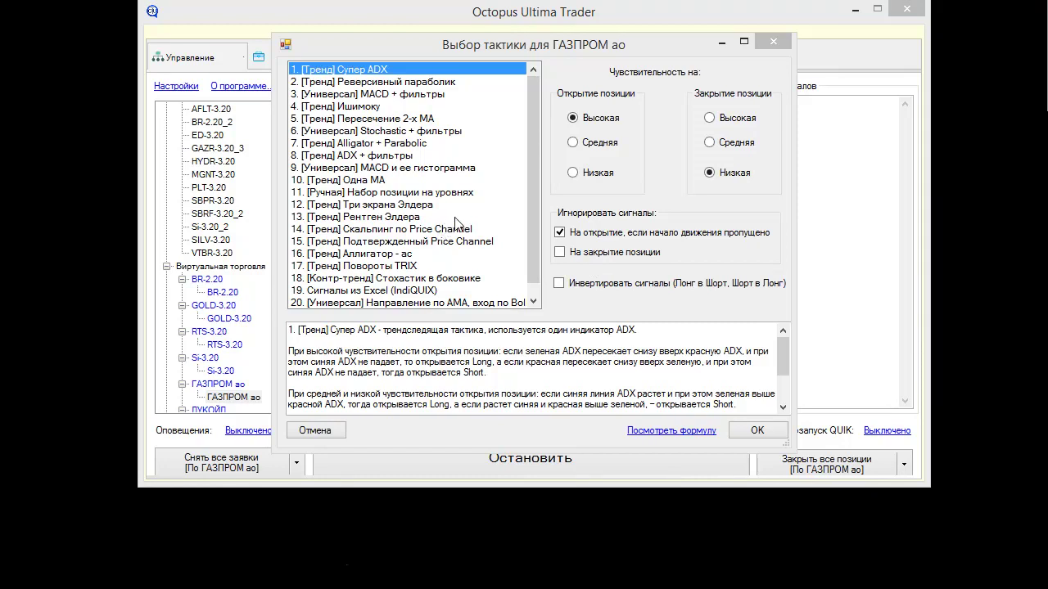
# - Read the MACD + фильтры description to its end and examine the tactic's formula in the text file 3_9
pyautogui.click(447, 362)
pyautogui.moveTo(781, 365); pyautogui.dragTo(789, 395)
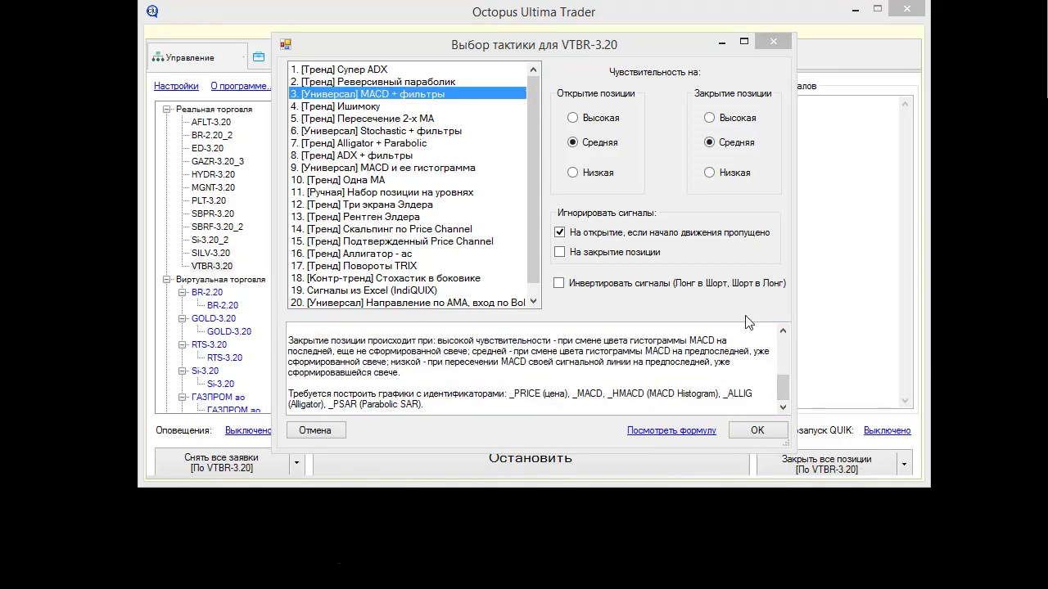
pyautogui.click(650, 434)
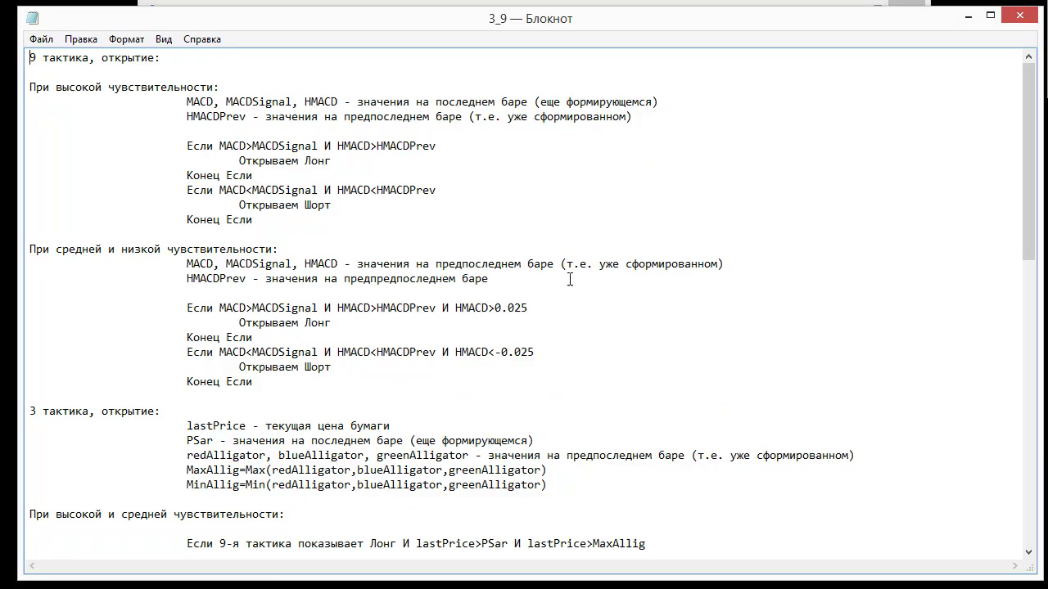
pyautogui.click(573, 273)
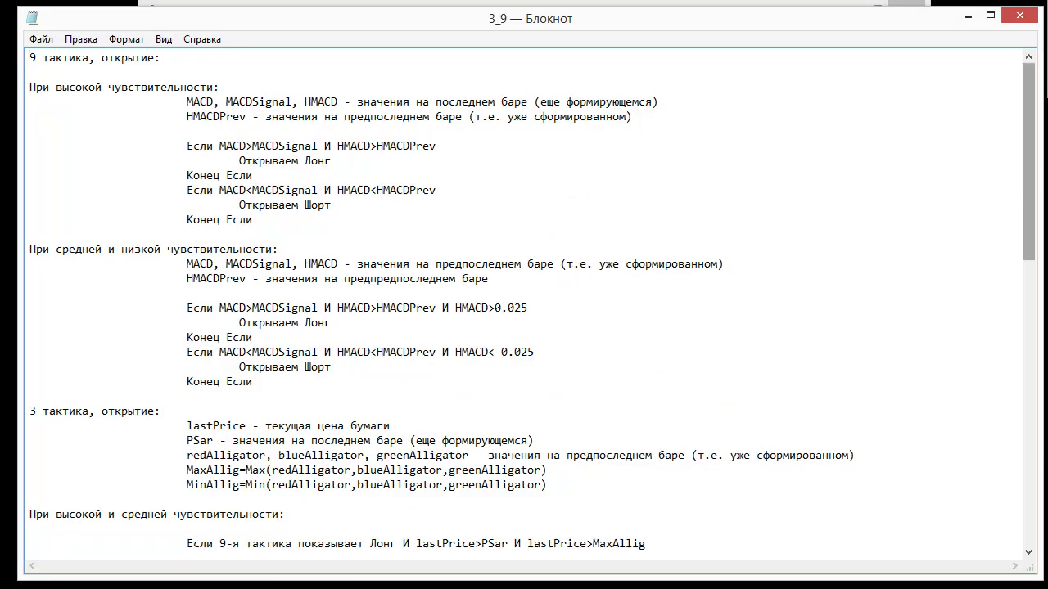
pyautogui.moveTo(1030, 190); pyautogui.dragTo(954, 199)
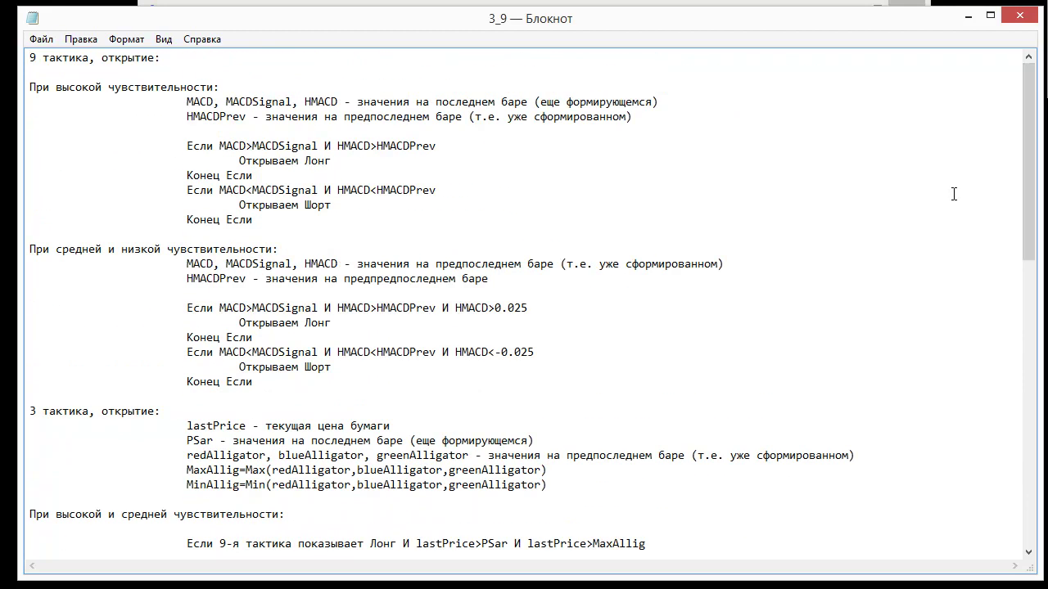
pyautogui.moveTo(1030, 200); pyautogui.dragTo(978, 161)
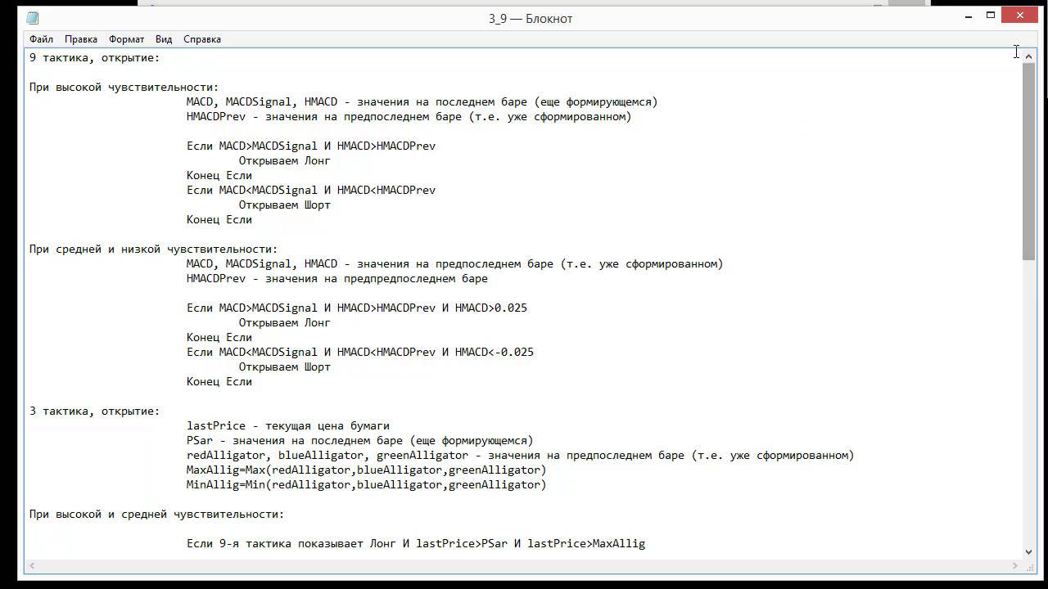
pyautogui.click(964, 18)
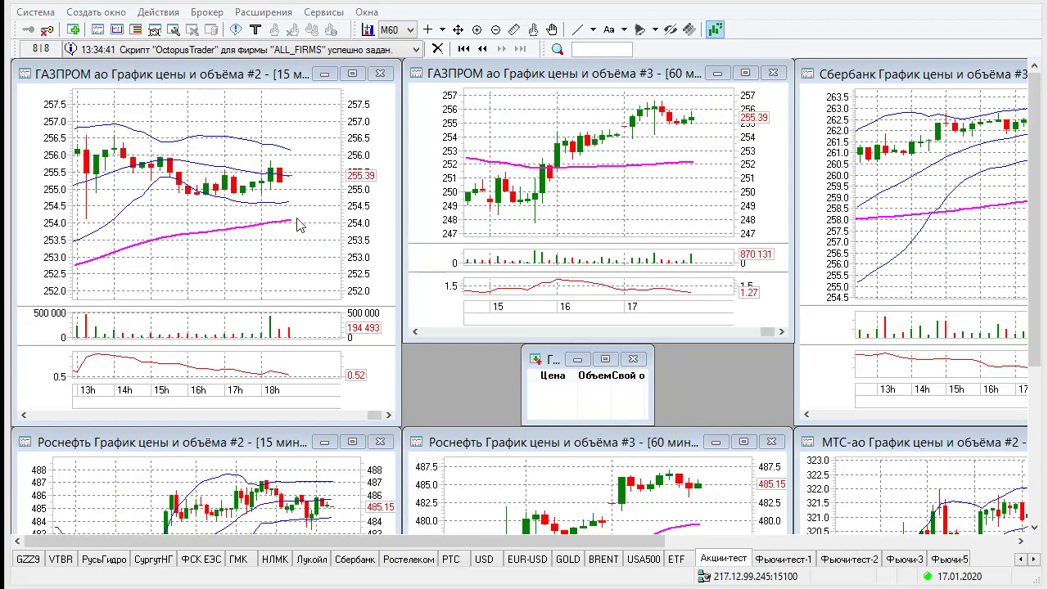
# - Inspect the latest candles on the 15-minute ГАЗПРОМ ао chart and, after heightening it on the Фьючи-3 sheet, the 15-minute Сбербанк-фьючерсы chart
pyautogui.moveTo(283, 173)
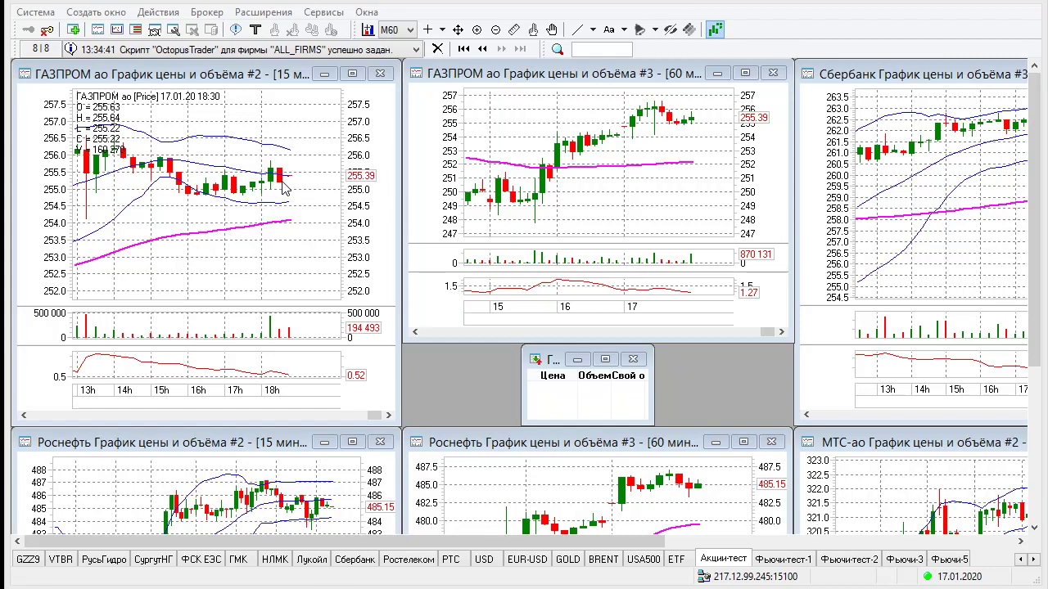
pyautogui.click(906, 564)
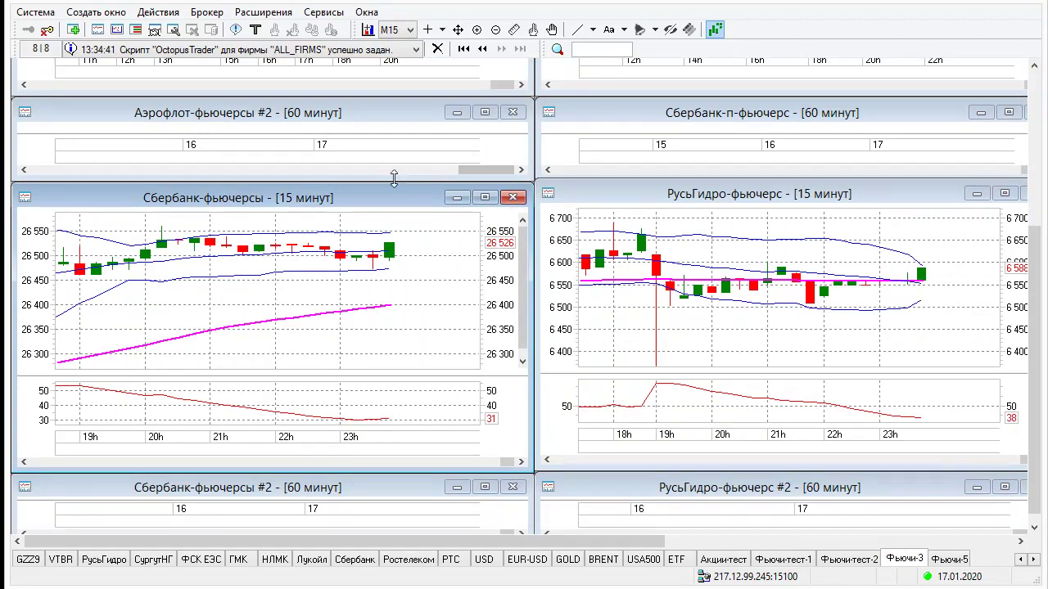
pyautogui.moveTo(389, 182); pyautogui.dragTo(389, 98)
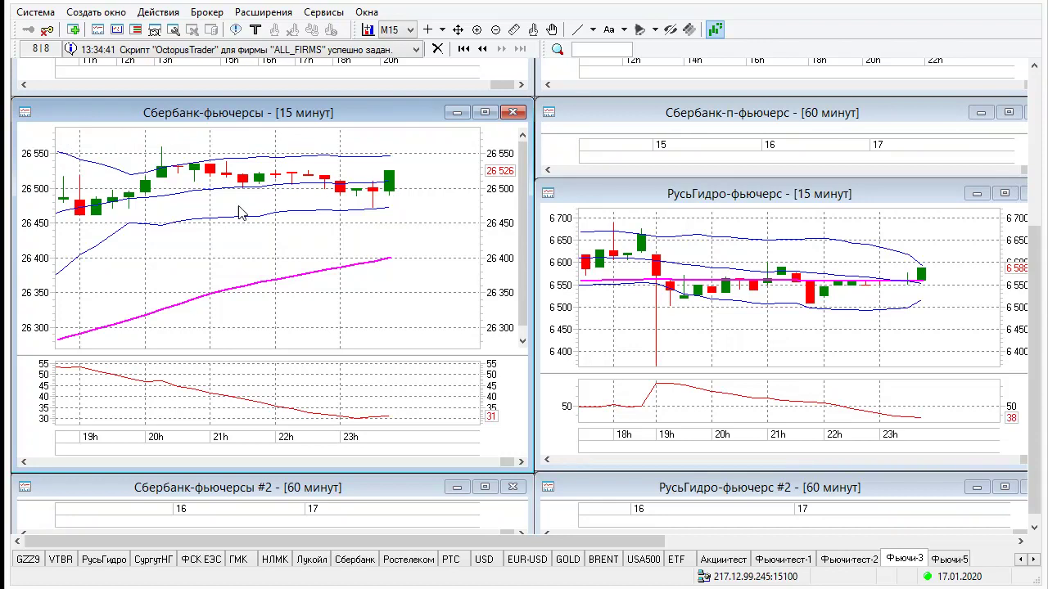
pyautogui.moveTo(391, 190)
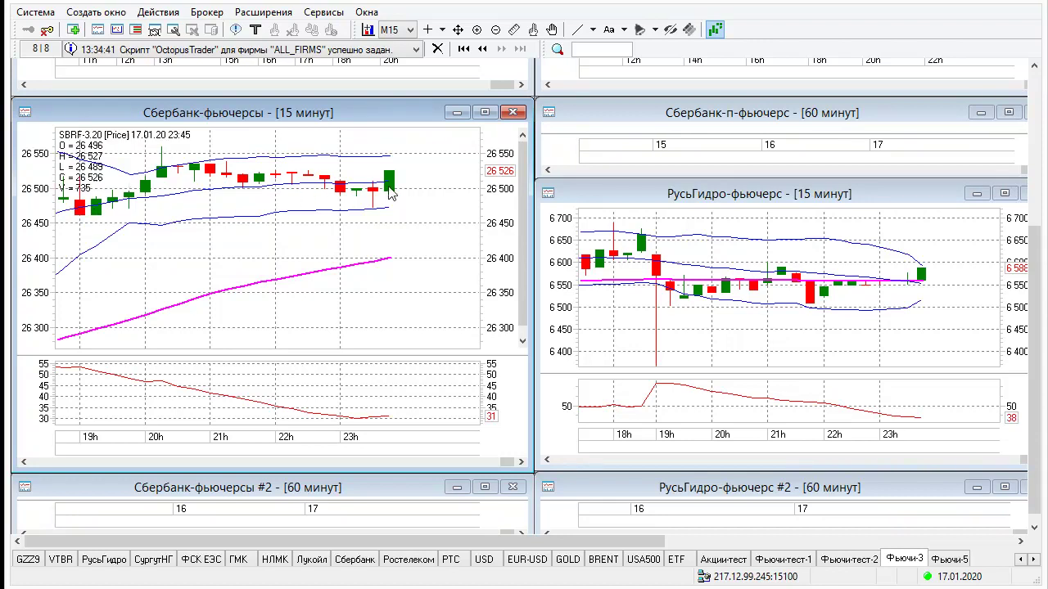